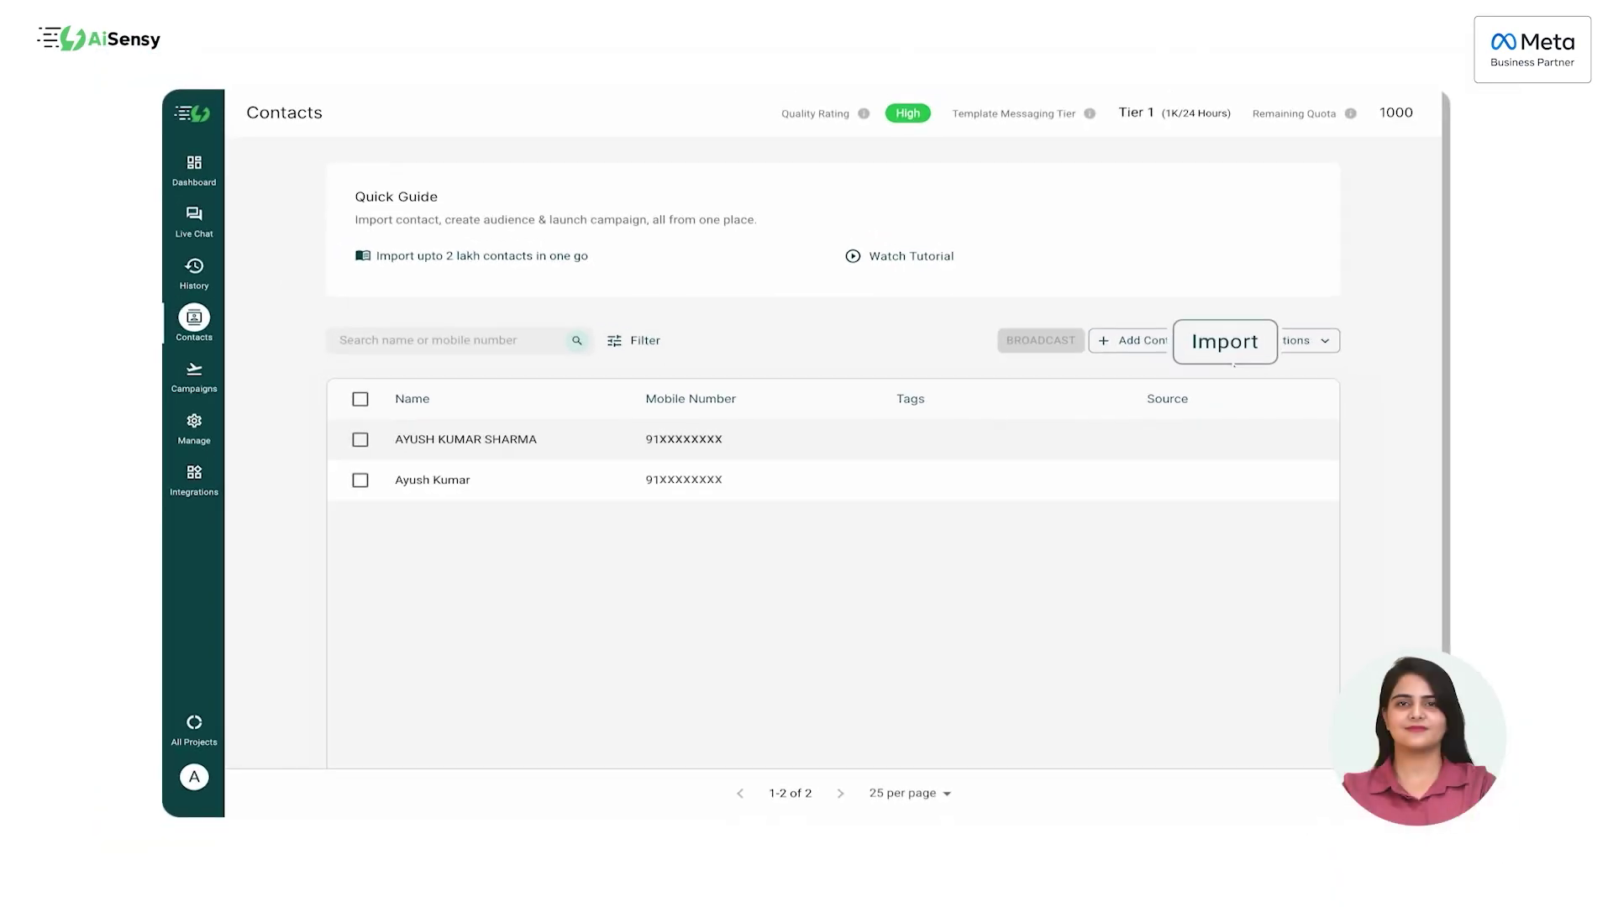
- Import contacts from WA FINALLLLL - Sheet2.csv, mapping name and Phone Number to their attributes
left_click(1232, 345)
left_click(858, 528)
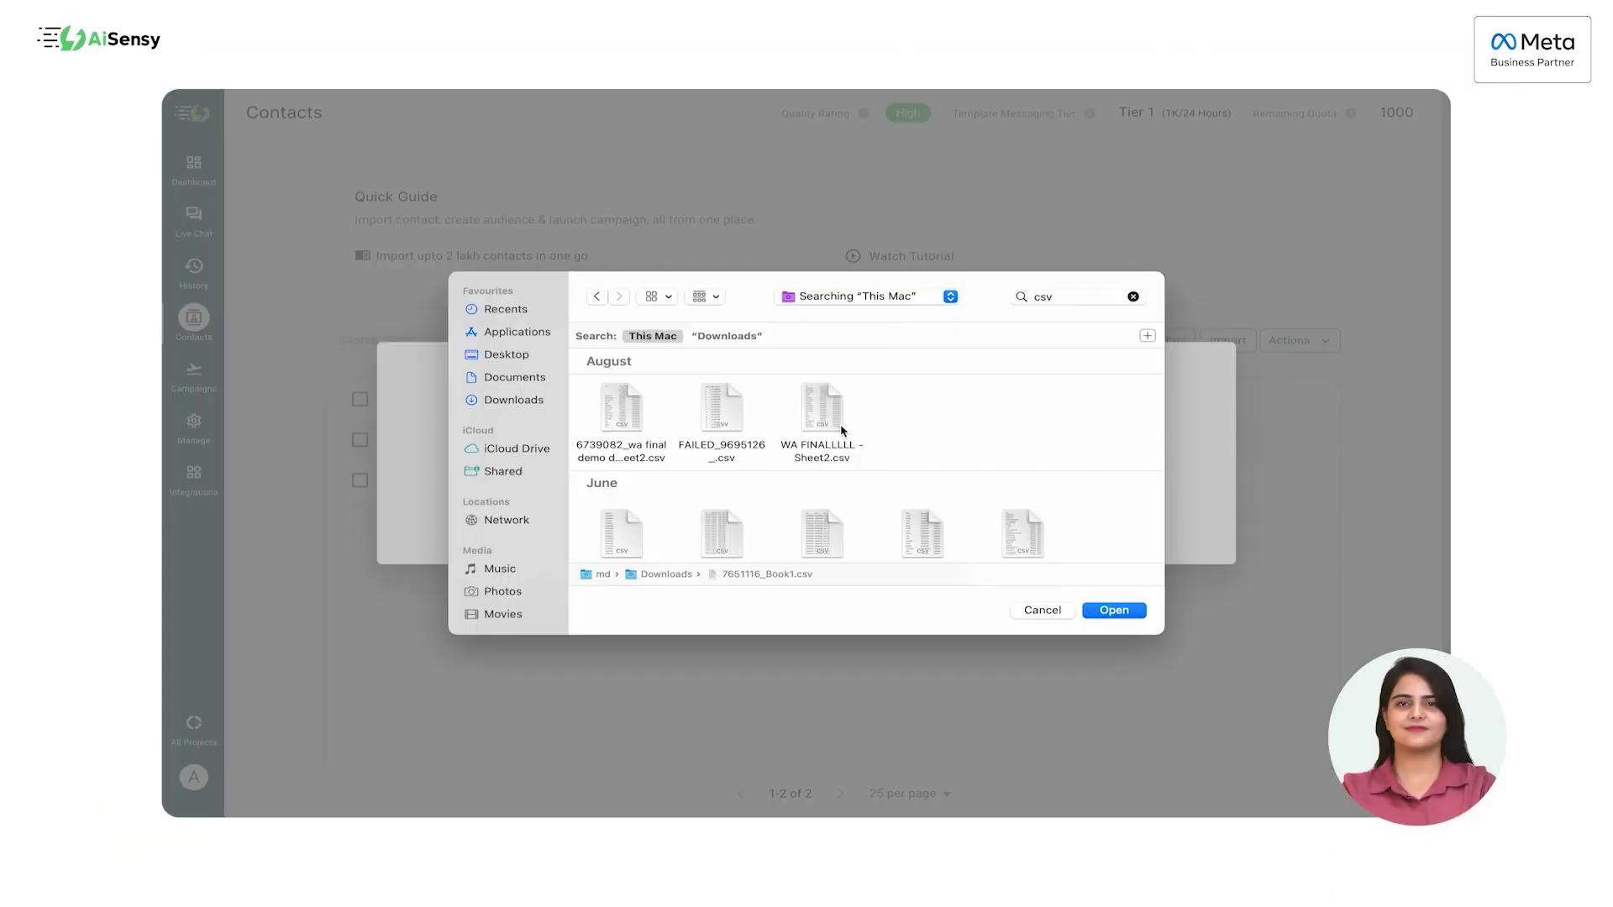
double_click(841, 430)
left_click(824, 412)
left_click(966, 441)
left_click(1166, 438)
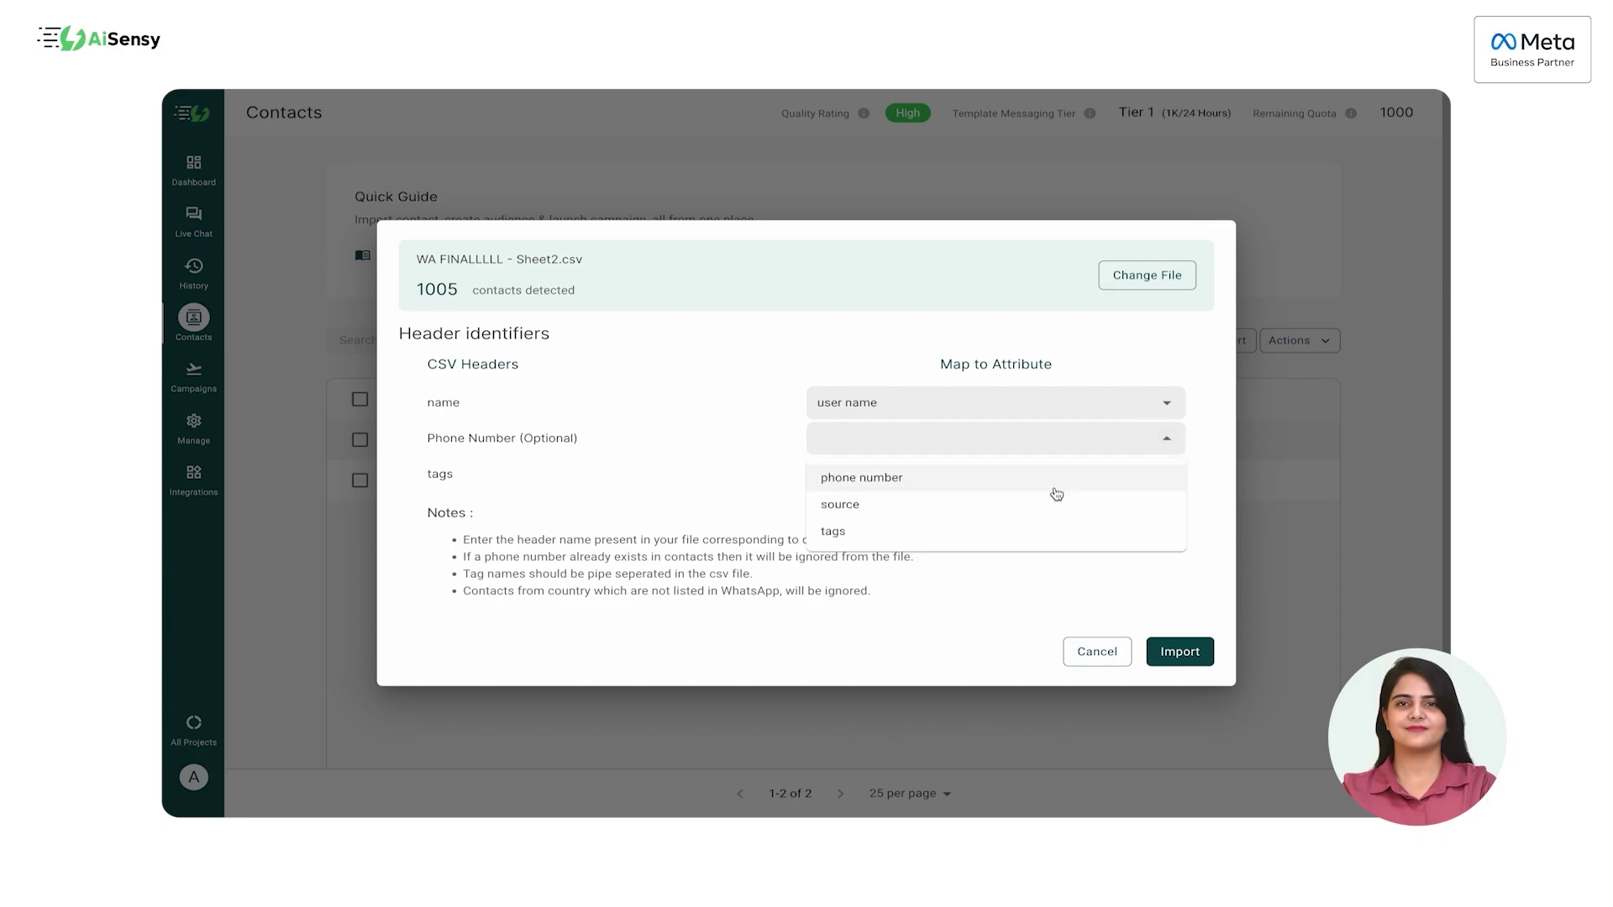
left_click(1056, 488)
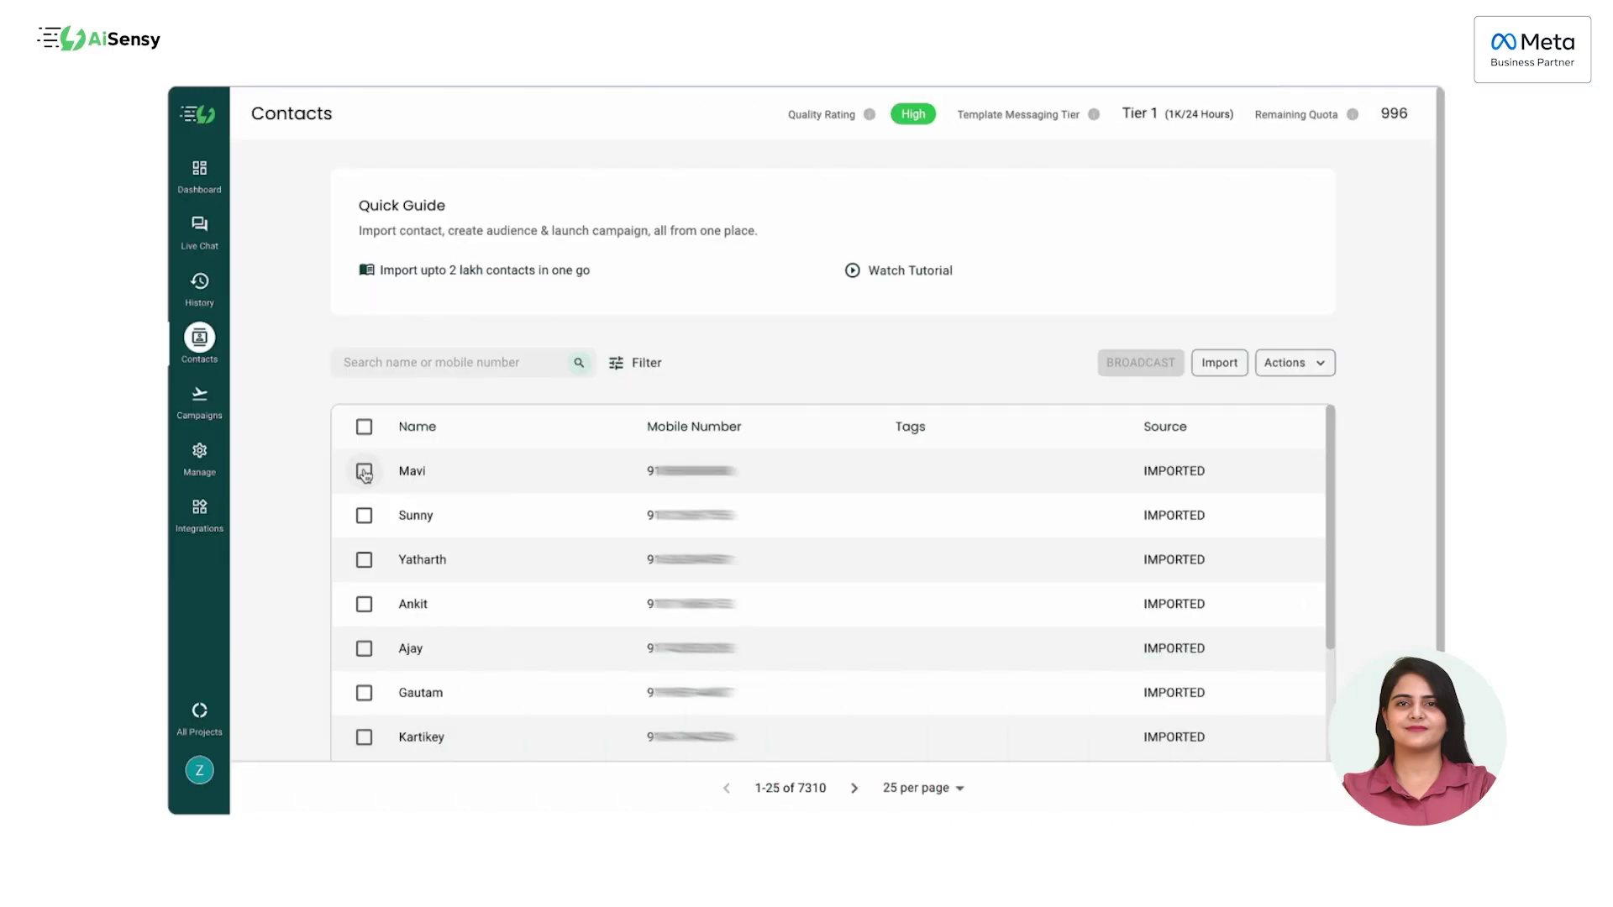
left_click(363, 476)
- Select six imported contacts in the contact list for messaging
left_click(364, 521)
left_click(363, 566)
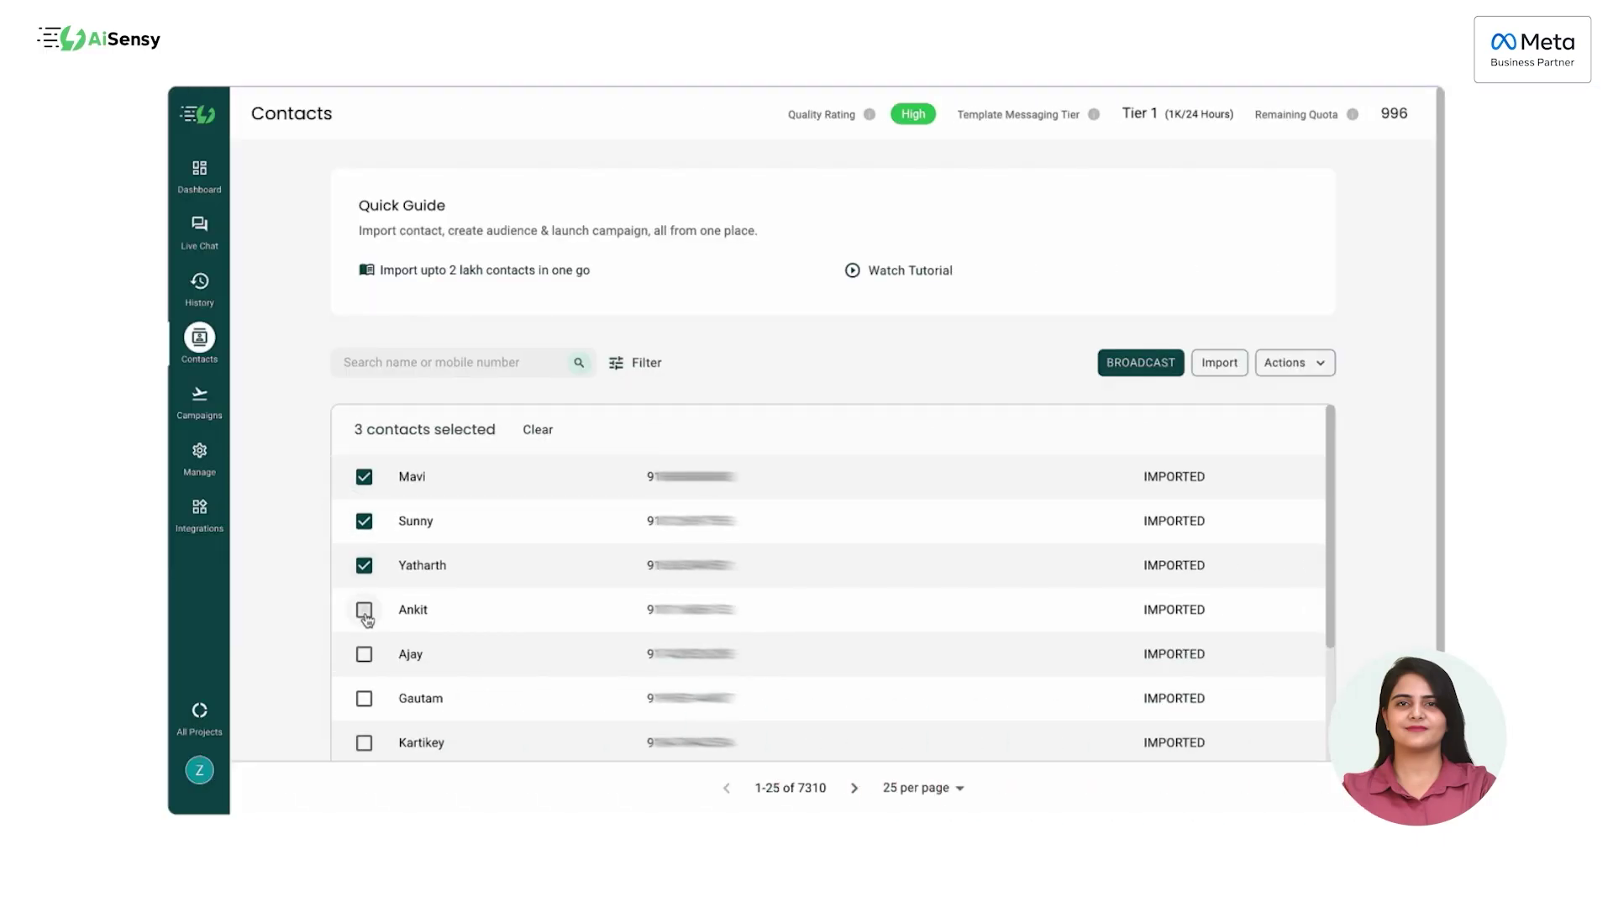
left_click(364, 610)
left_click(364, 655)
left_click(364, 698)
left_click(363, 742)
scroll(364, 722, "down", 2)
left_click(363, 699)
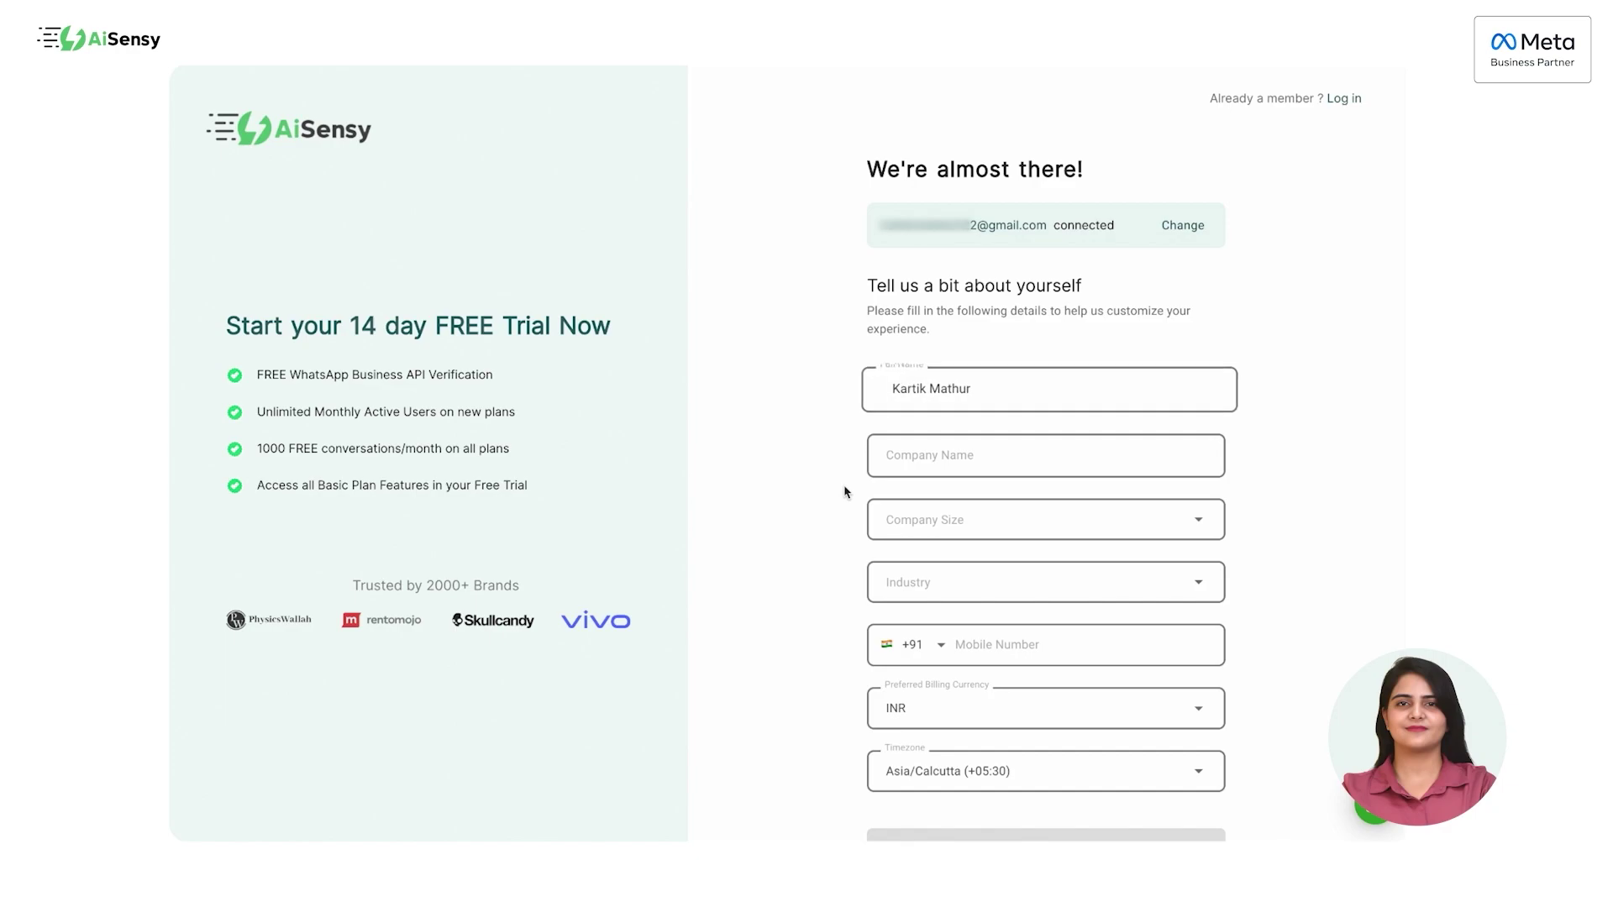
- Enter company name Kartik Enterprises, company size 50 - 200 Employees and industry IT Services
left_click(945, 456)
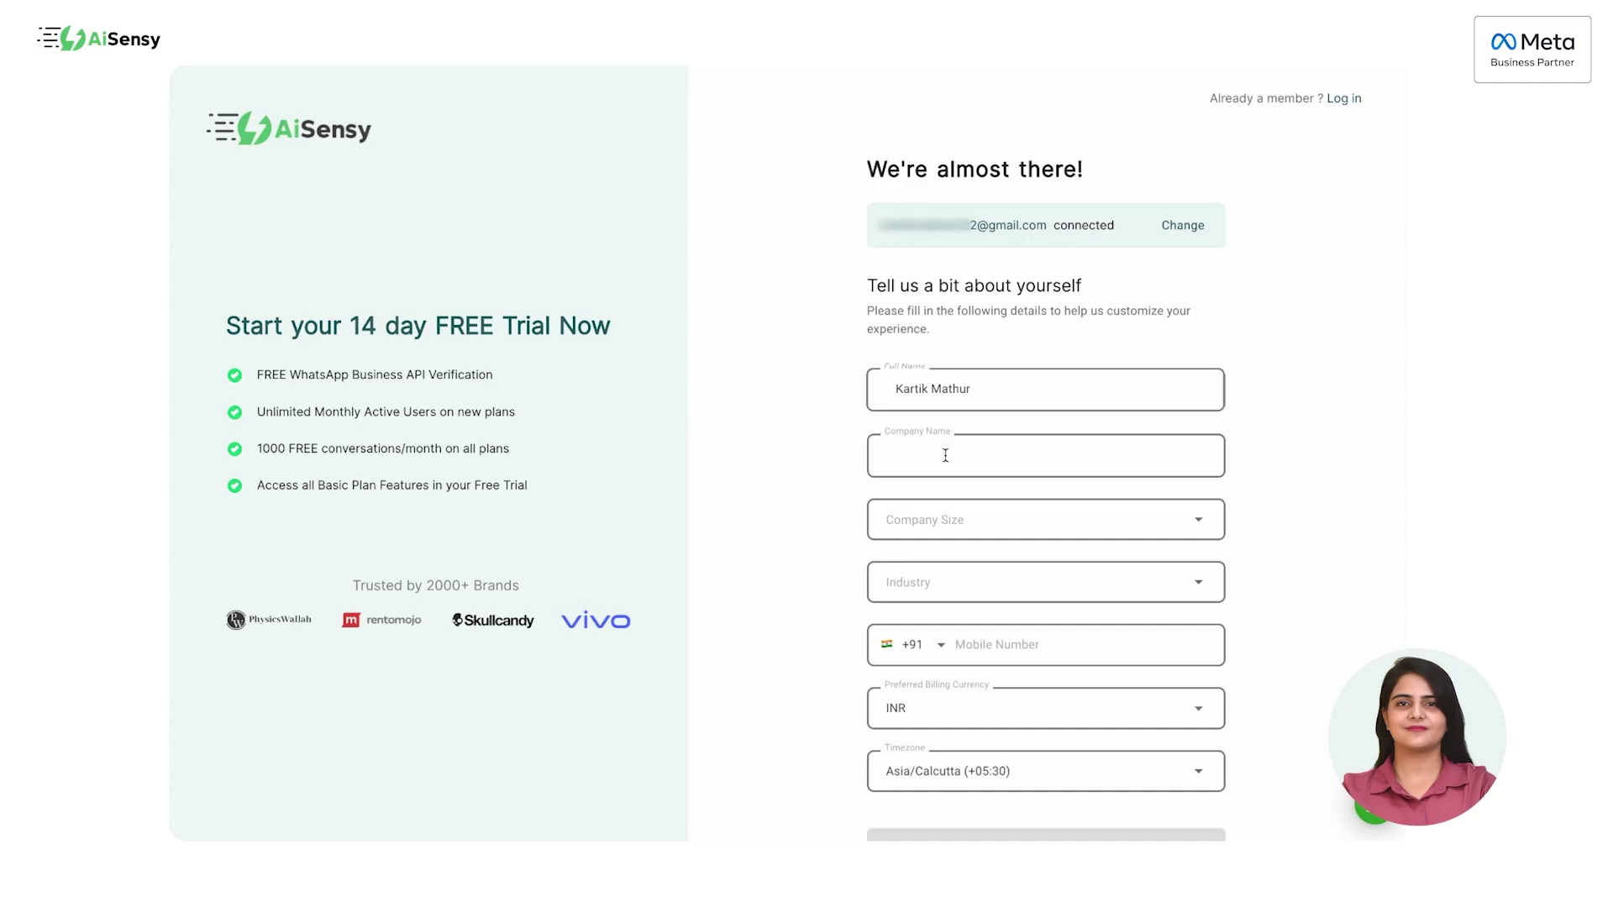
type("Kartik Enterprises")
left_click(936, 518)
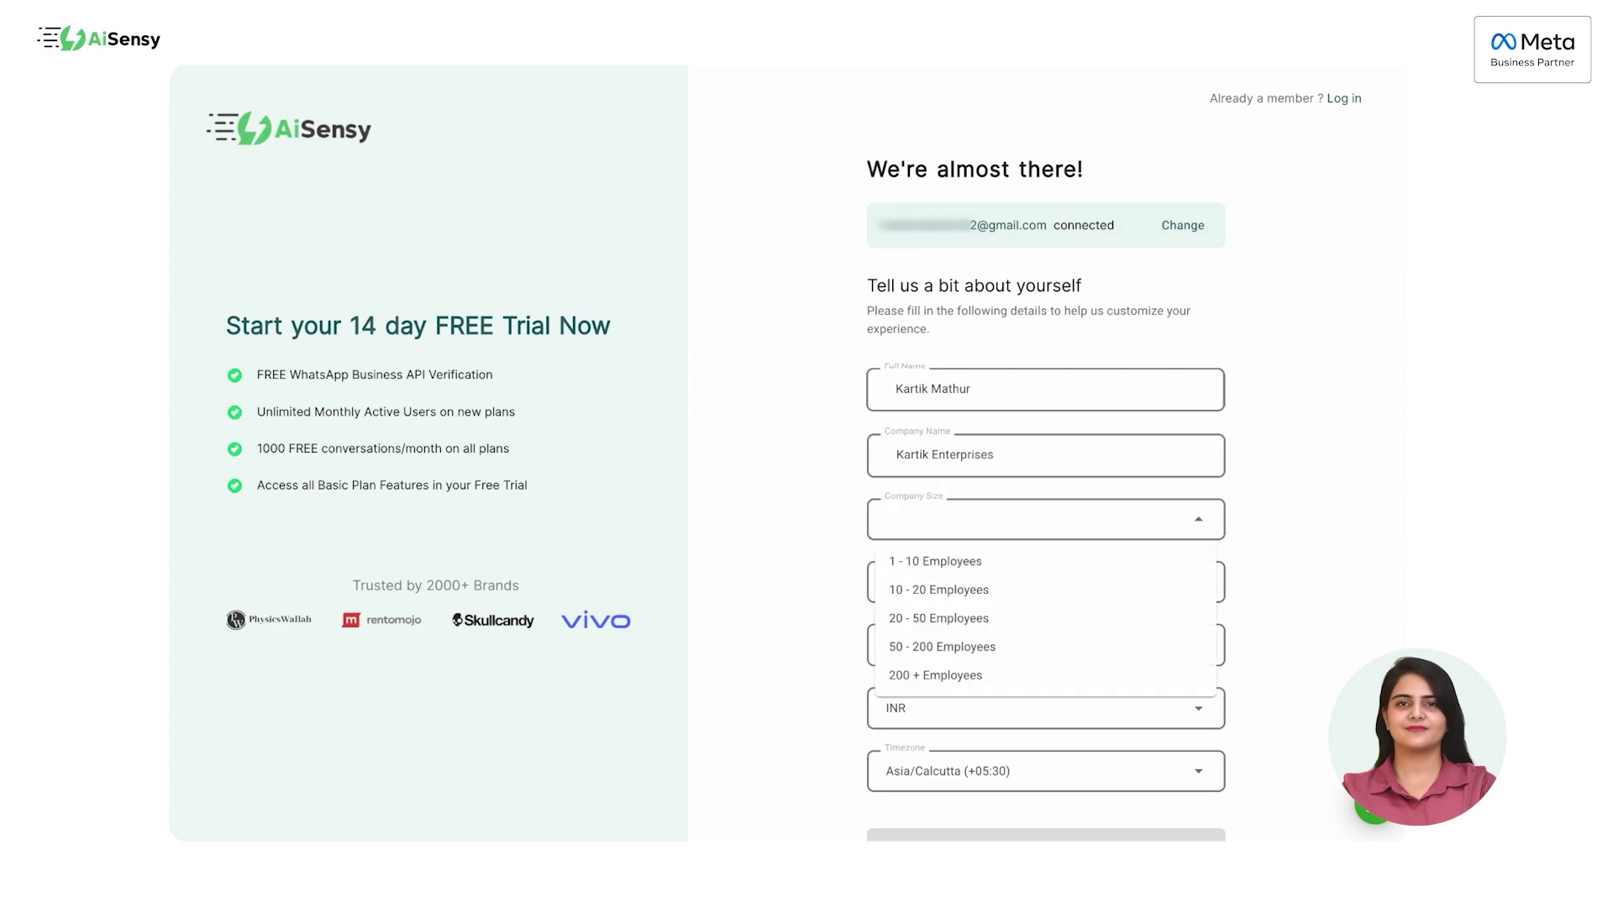
left_click(943, 616)
left_click(943, 587)
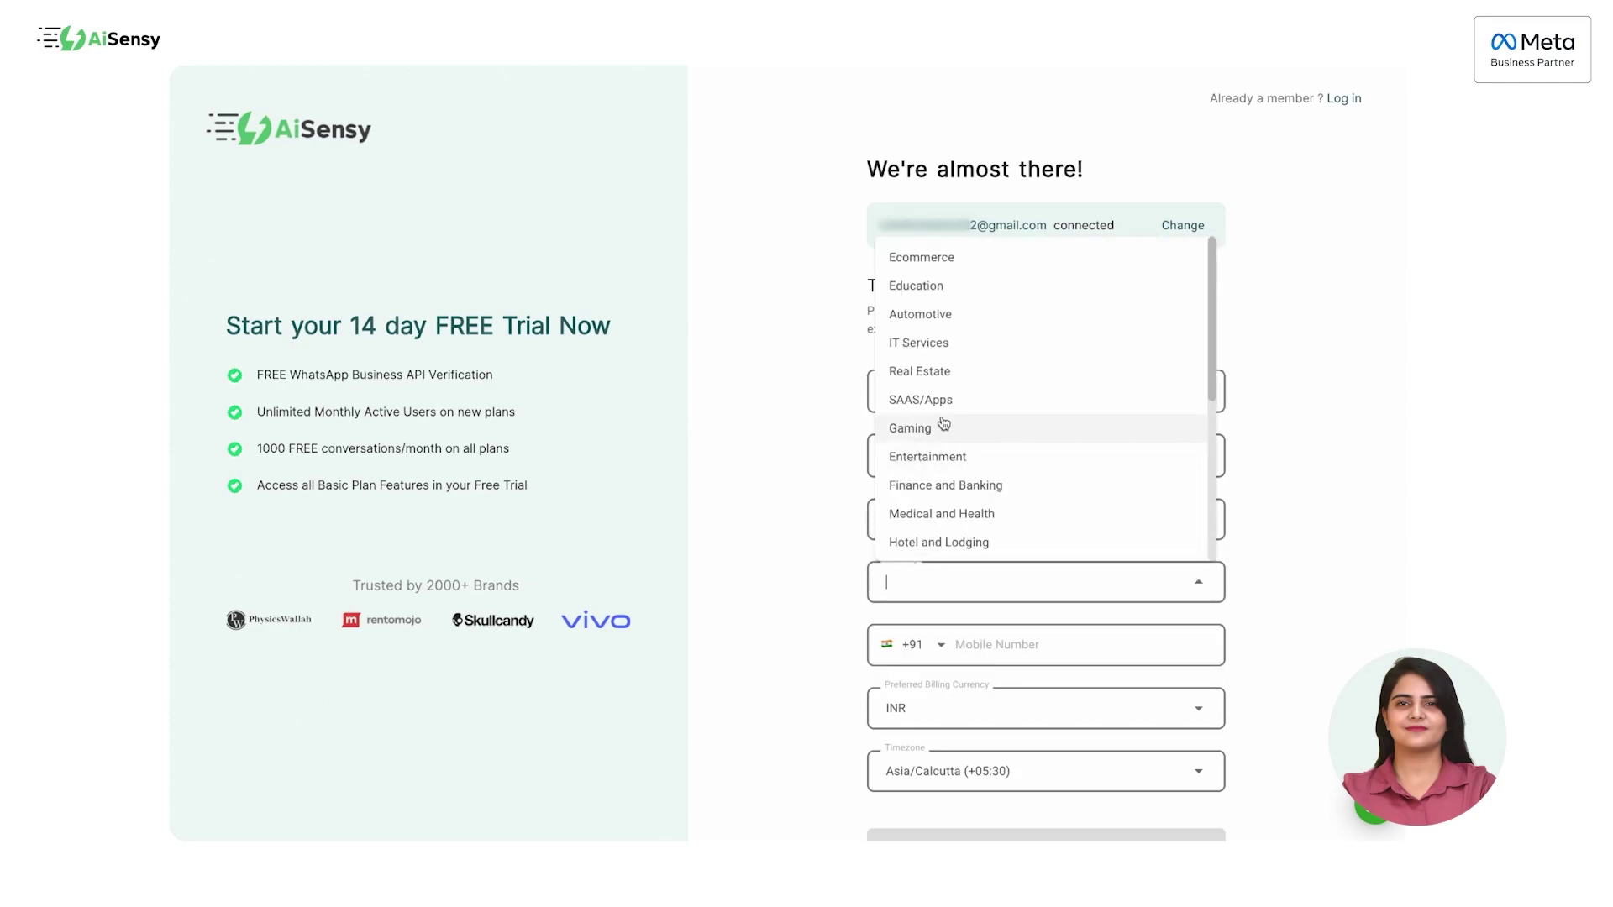
left_click(918, 342)
- Enter the mobile number and complete the sign-up
scroll(1046, 462, "down", 3)
left_click(1084, 451)
type("78xxxx")
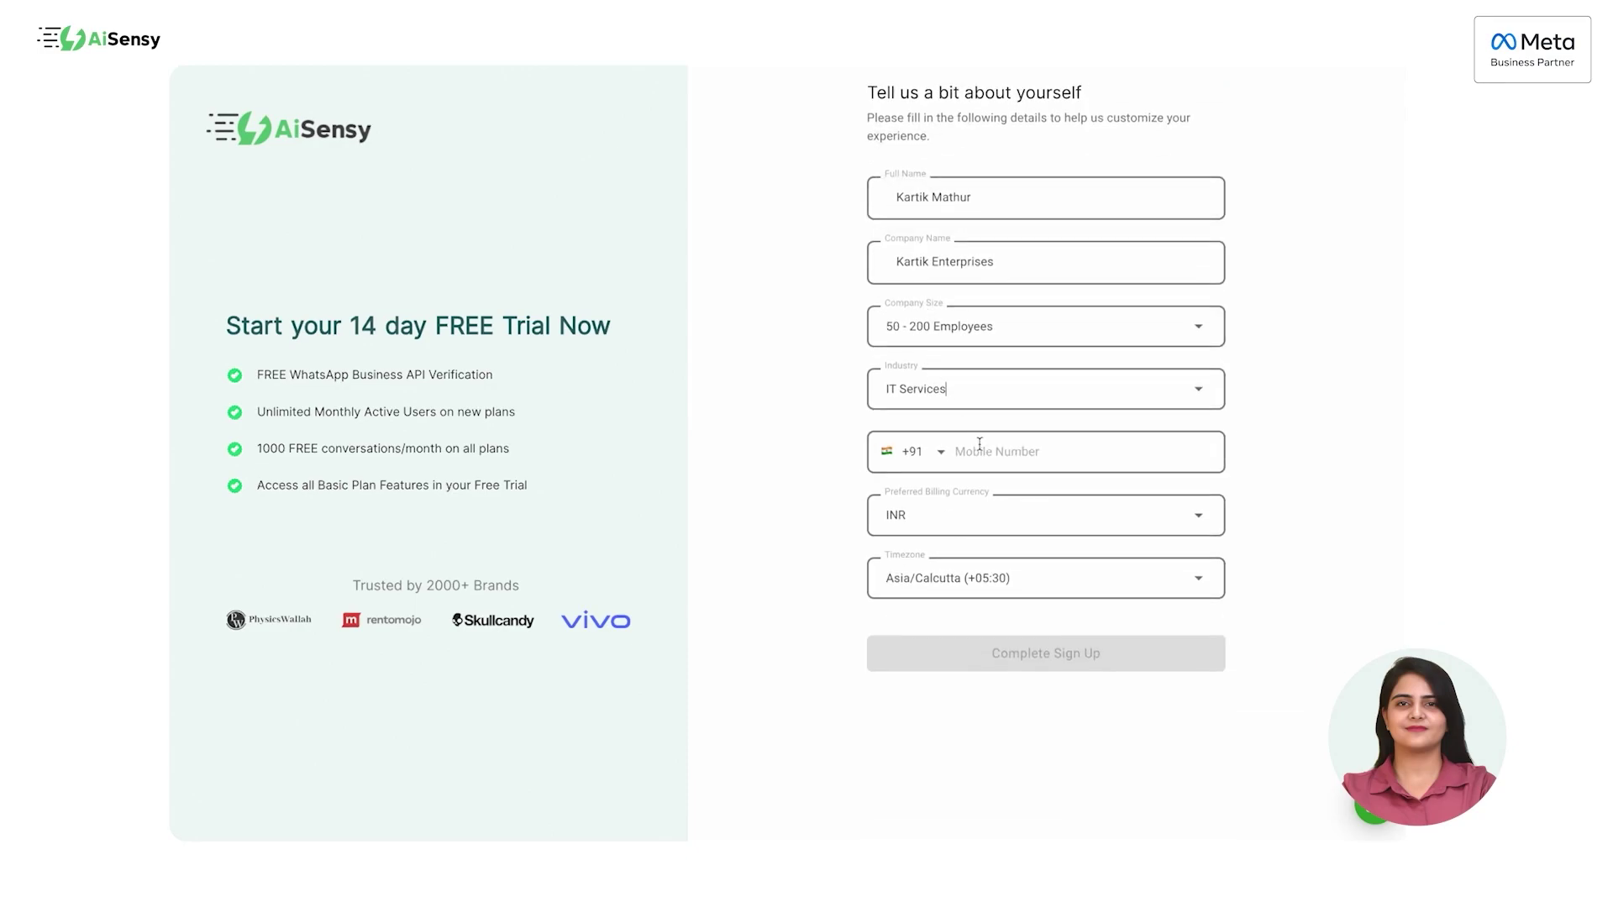
type("xxxx")
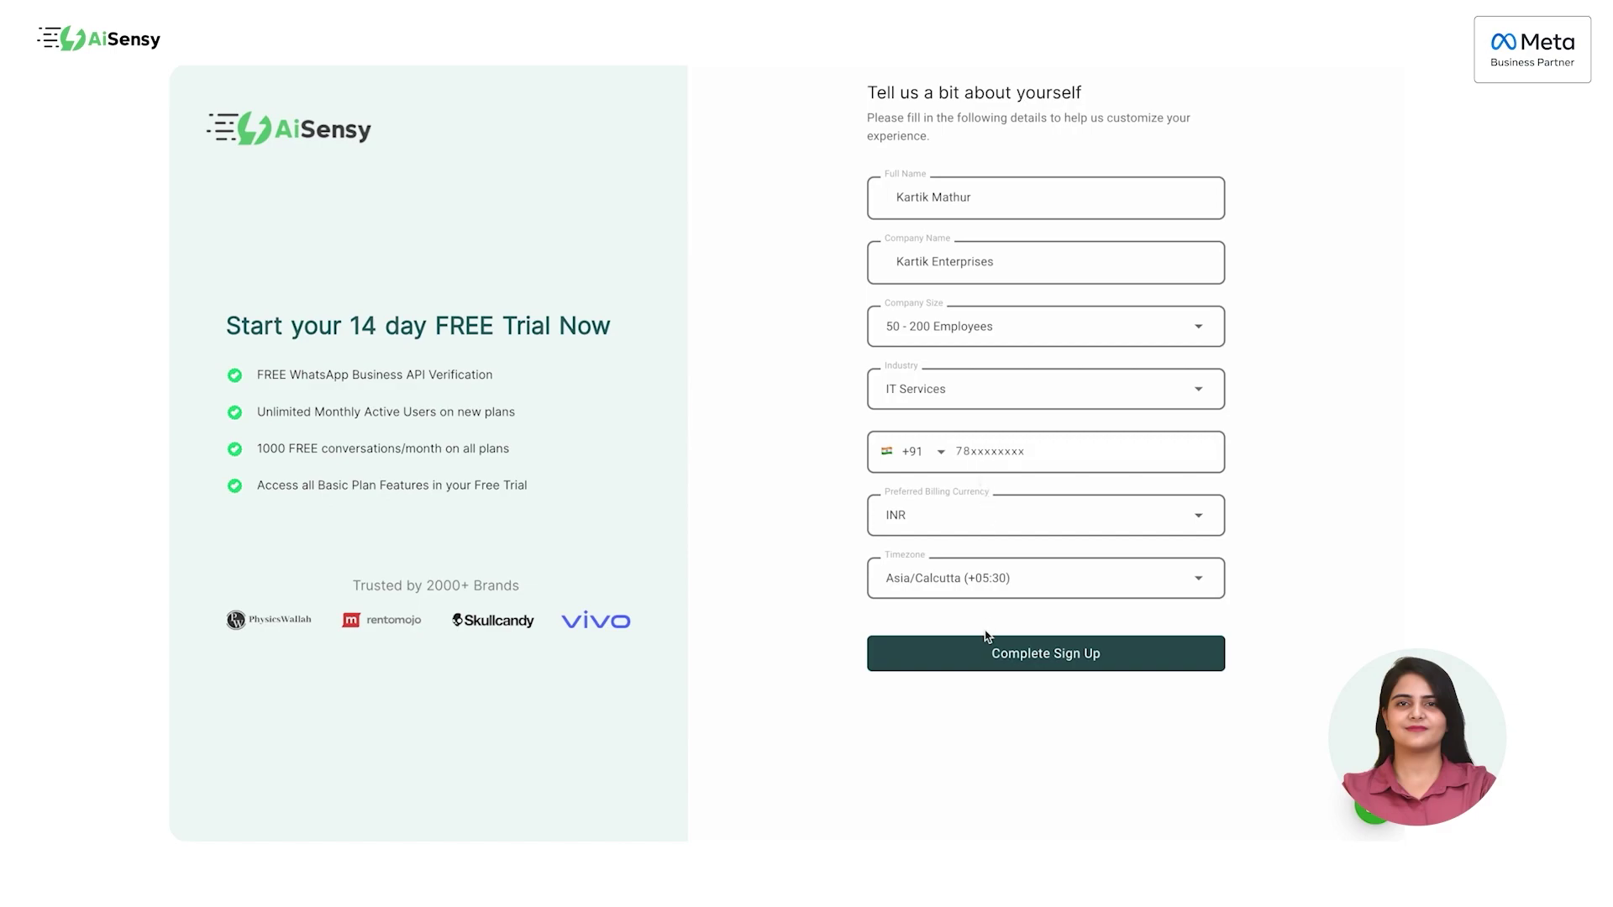
left_click(982, 662)
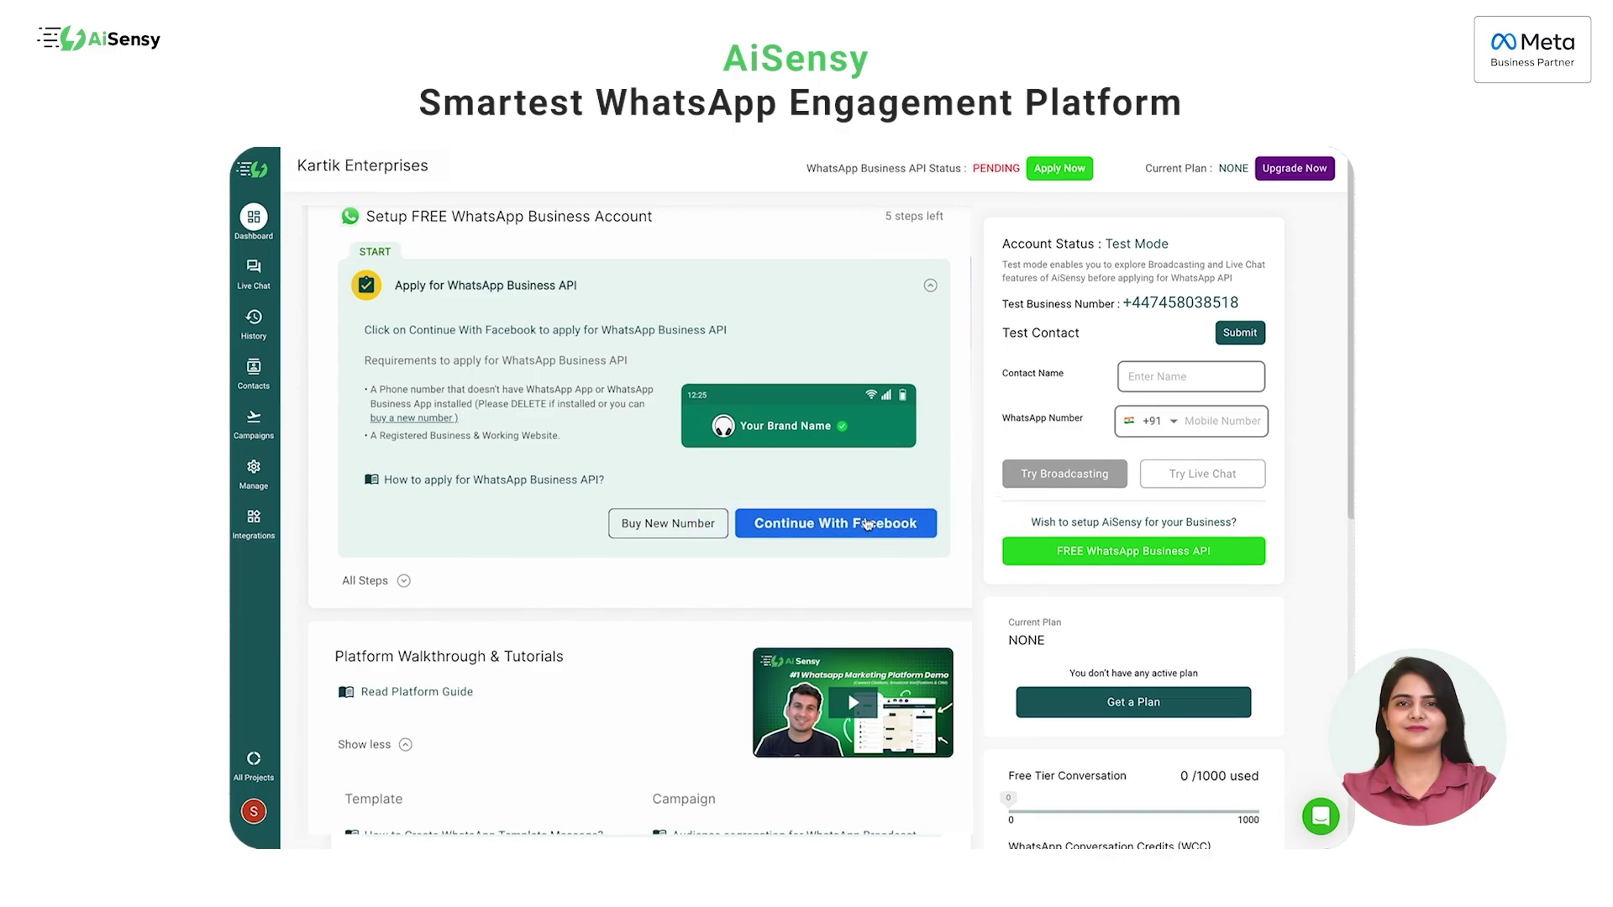
- Choose Continue With Facebook under Apply for WhatsApp Business API
left_click(868, 524)
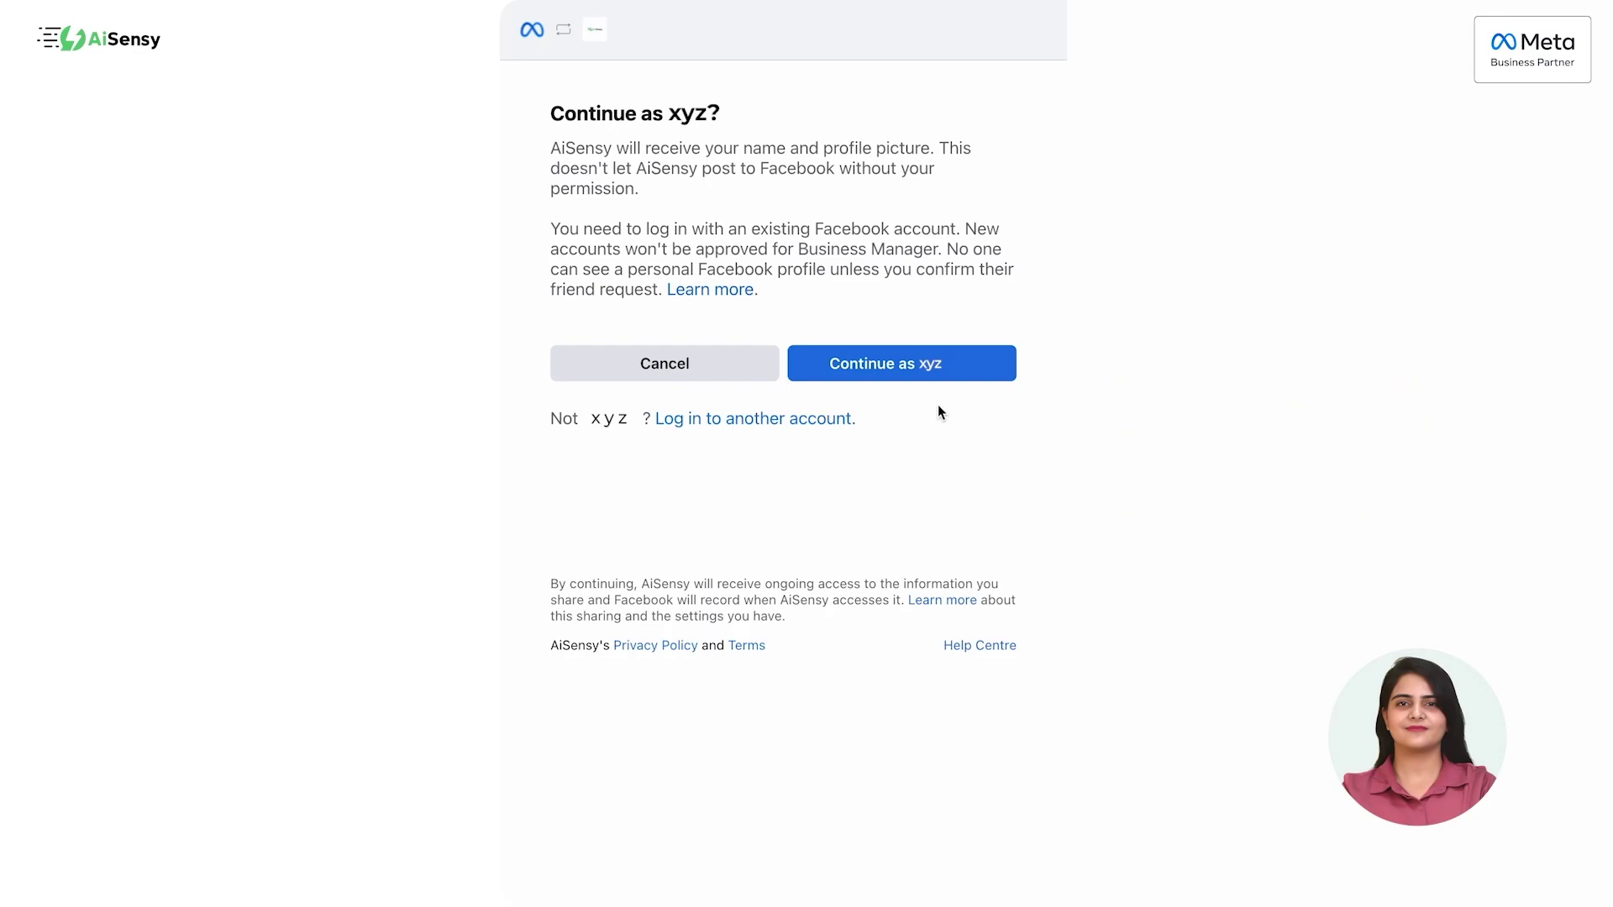
- Continue as the Facebook account, accept the permissions and select the AiSensy Dev business account
left_click(930, 370)
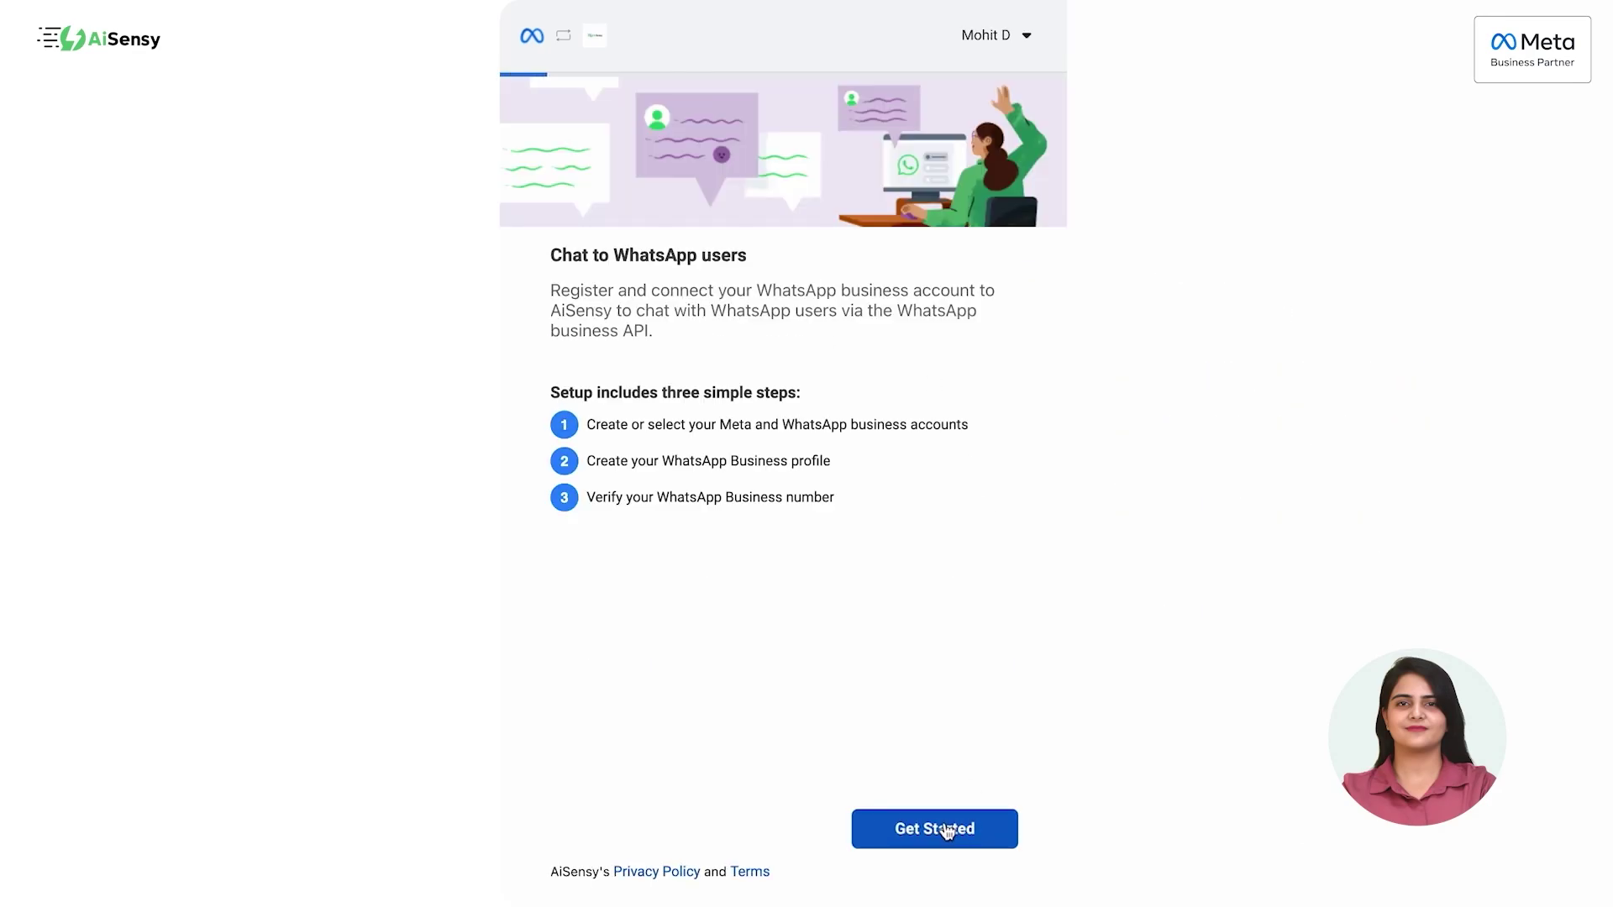
left_click(948, 831)
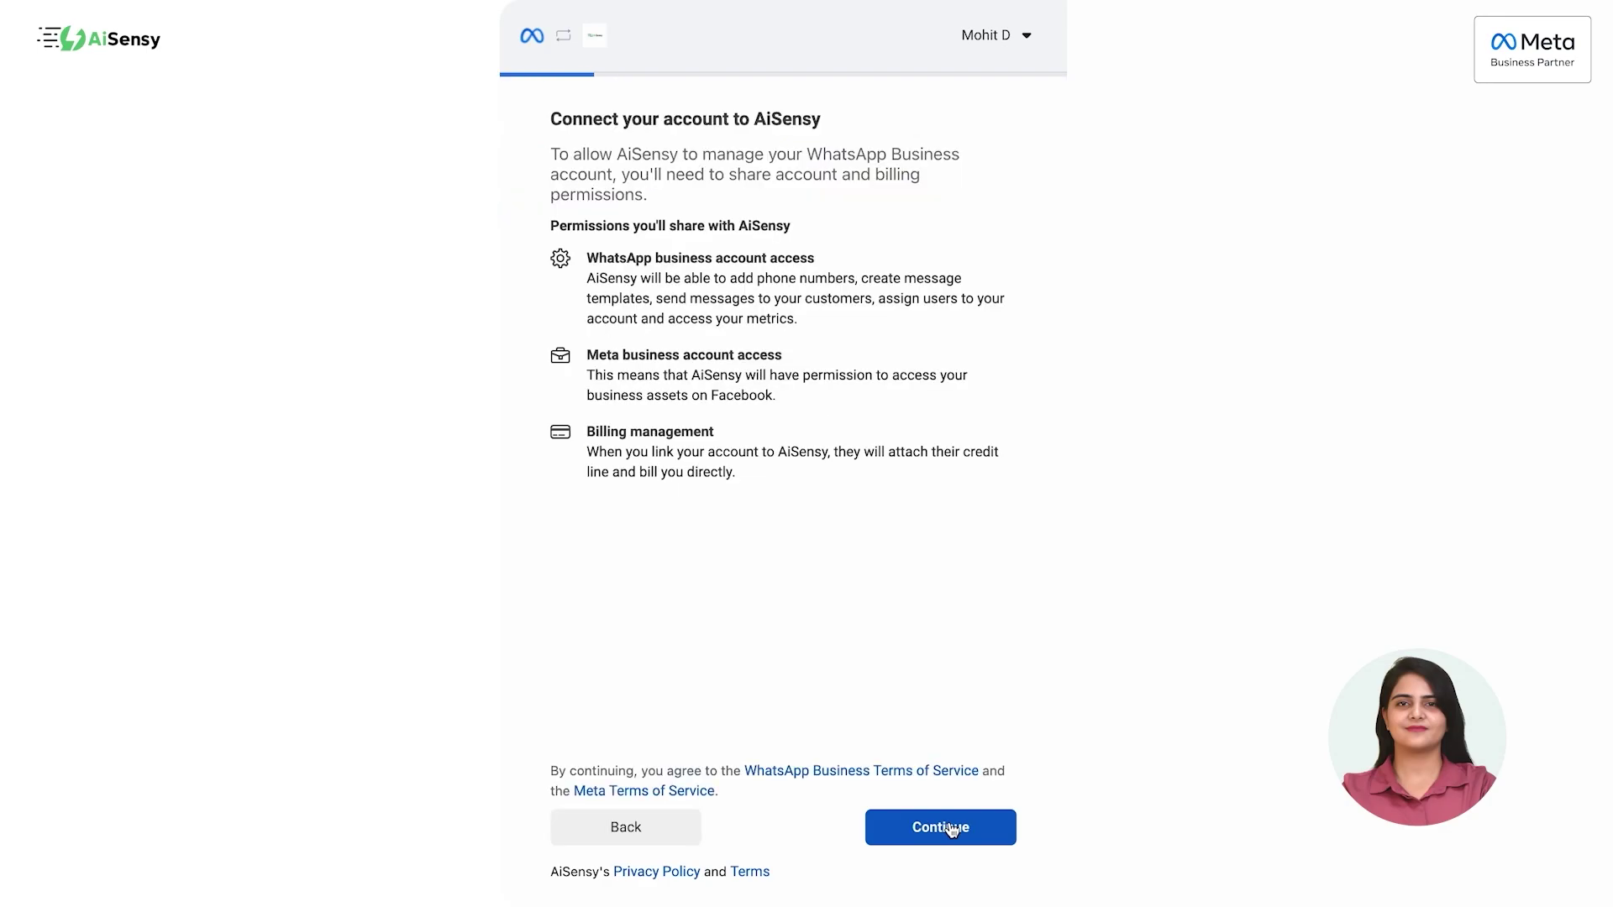
left_click(952, 830)
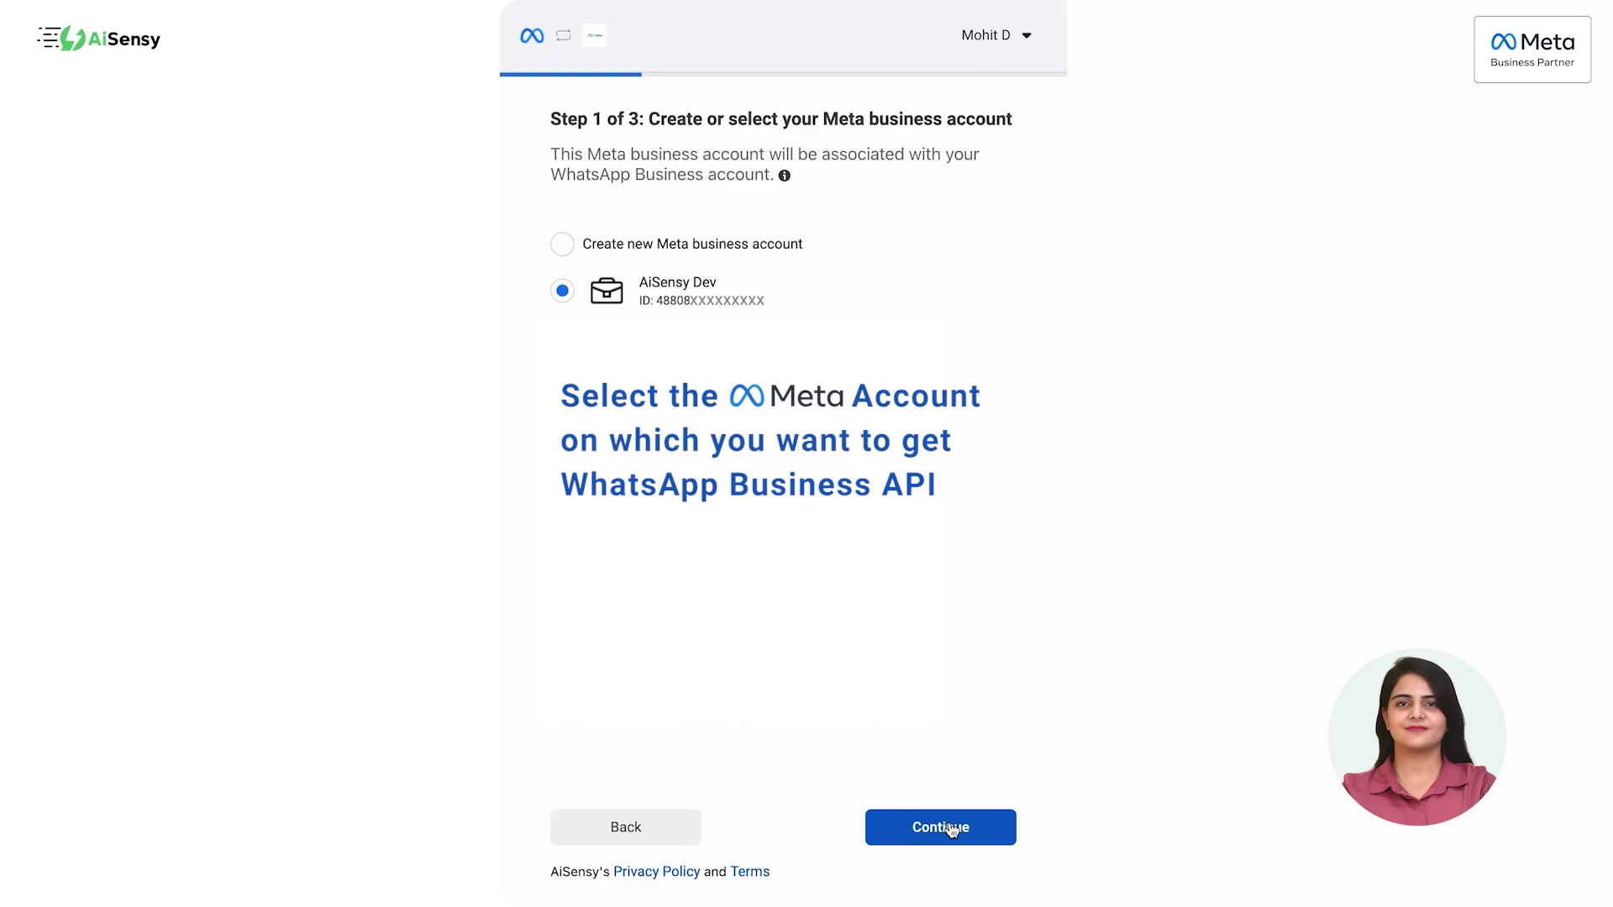
left_click(942, 829)
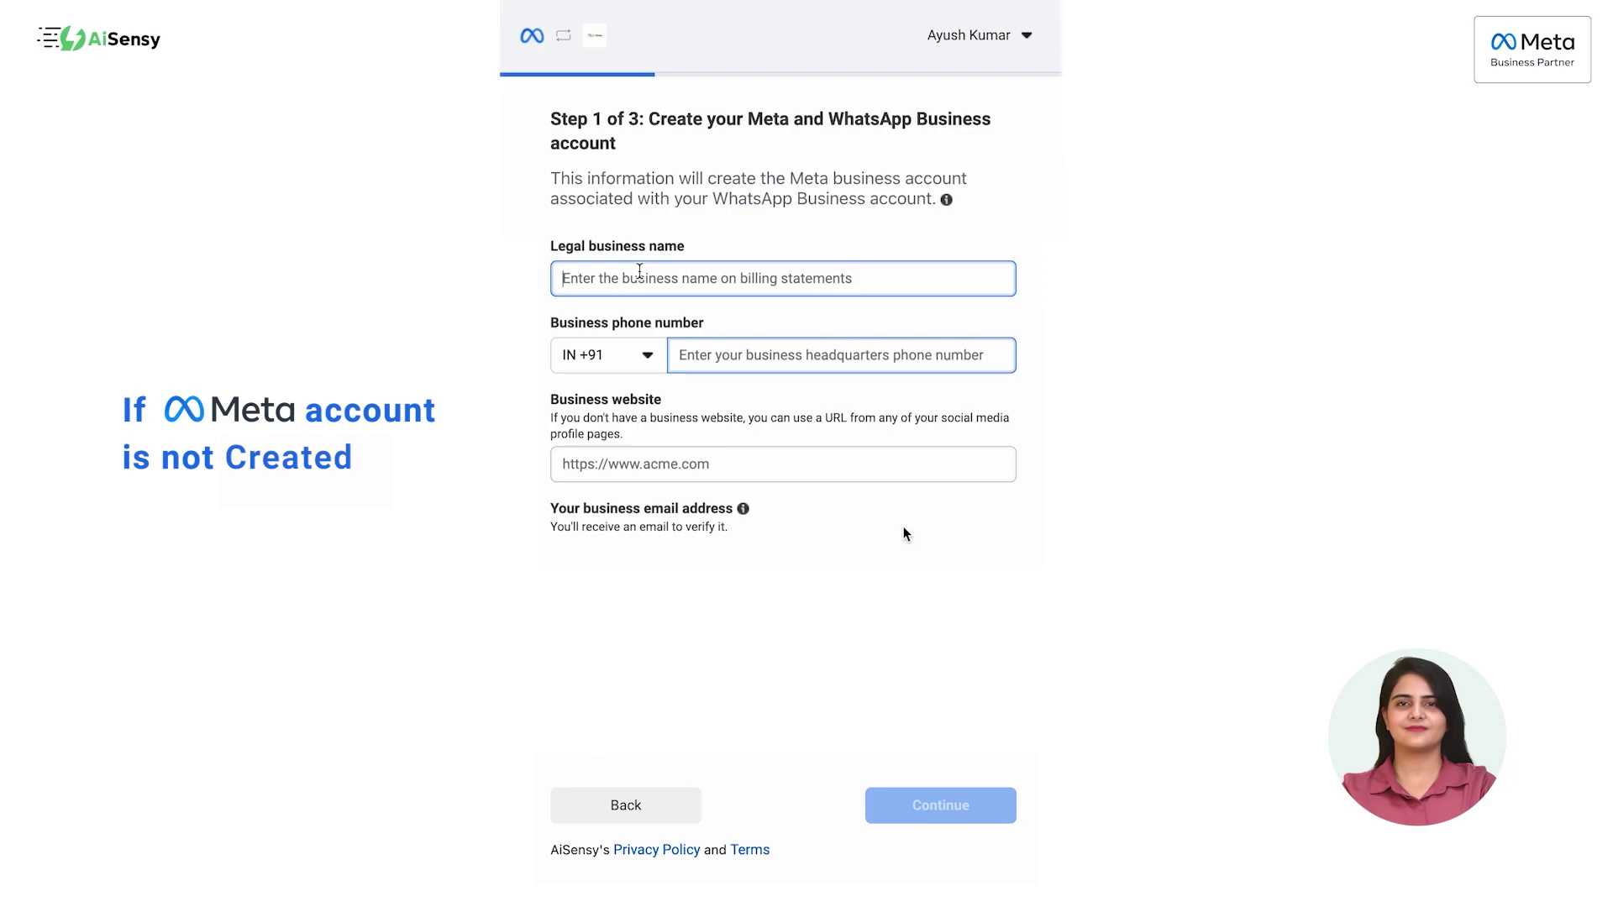
- Enter legal name AiSensy Communications Private Limited plus the business website and email, then continue
type("AiSensy Communications Private Limited")
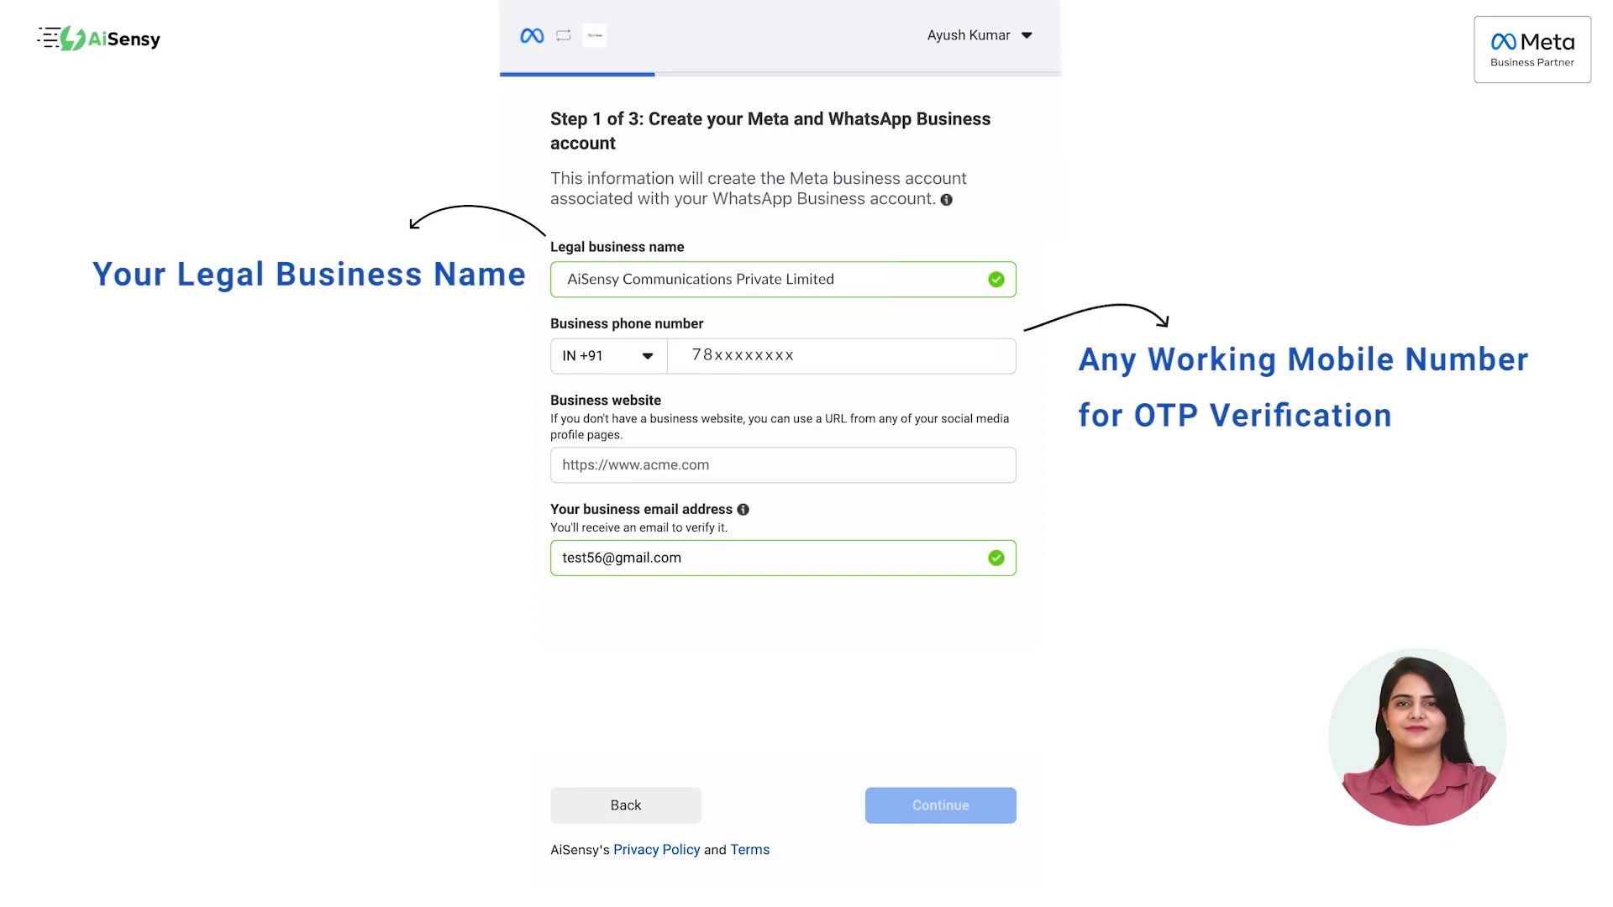
left_click(783, 466)
type("https")
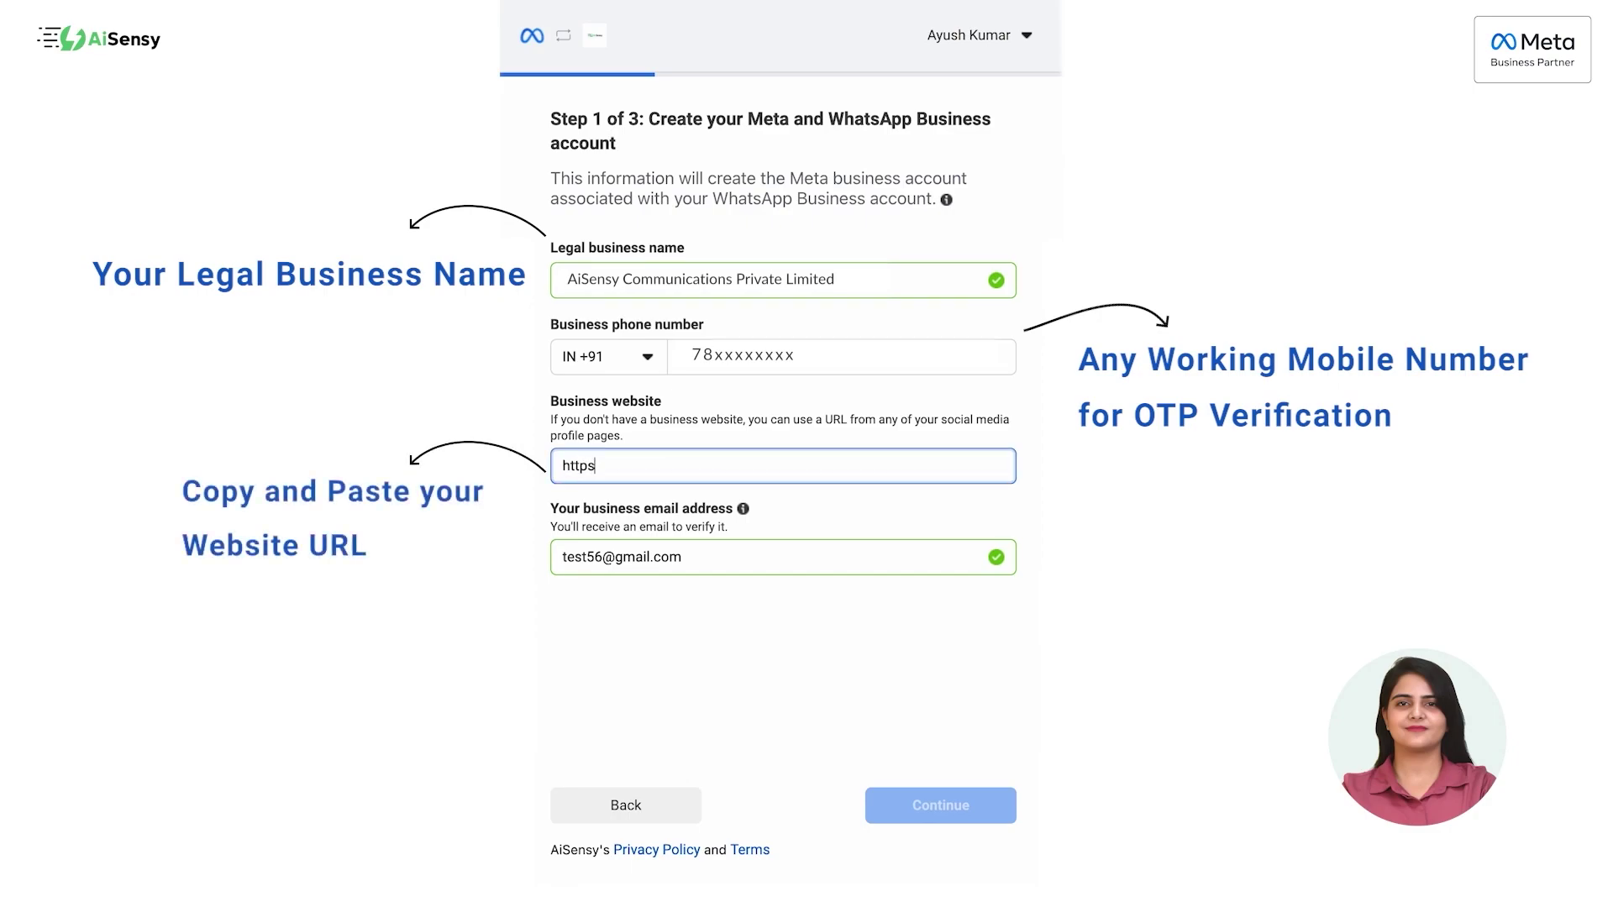
type("://ayushsharma")
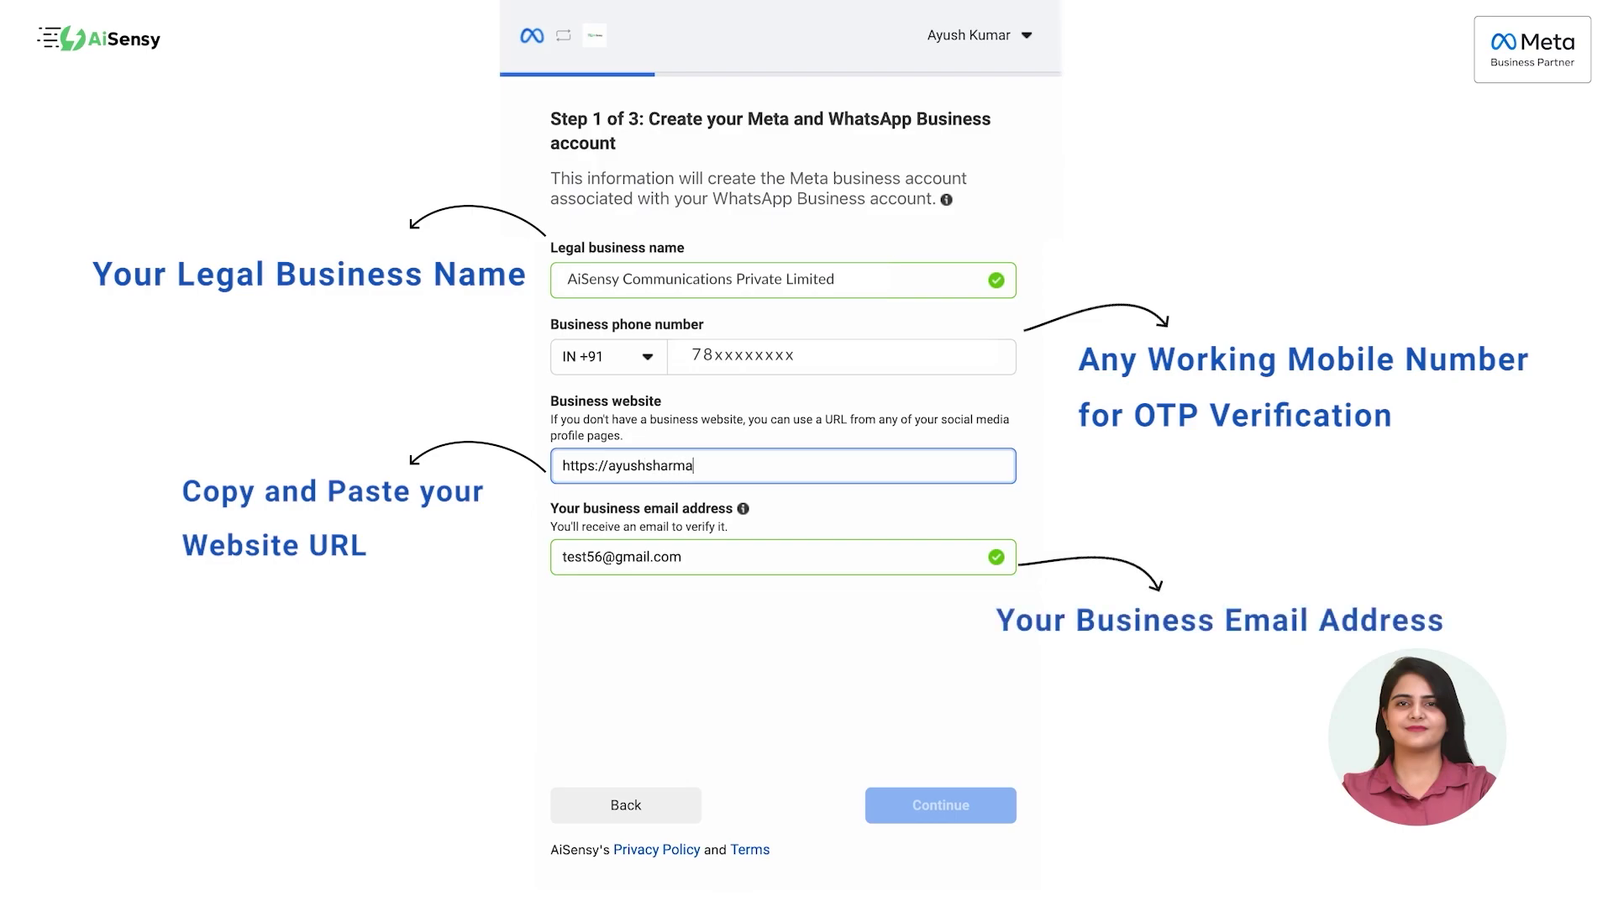
type(".com")
double_click(602, 559)
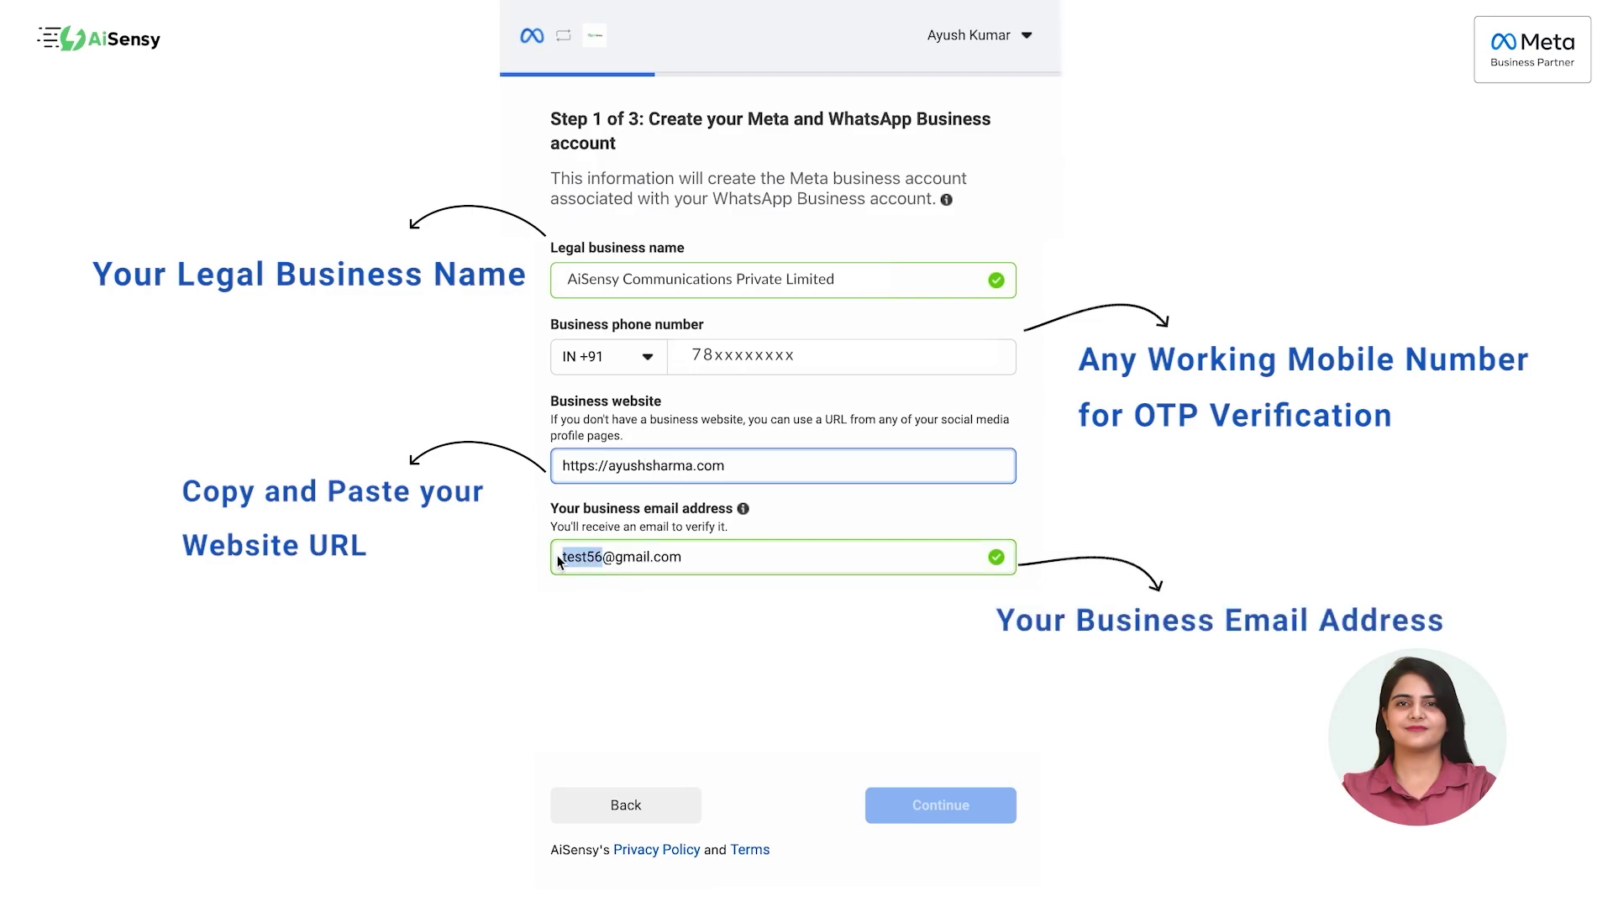
type("ayush")
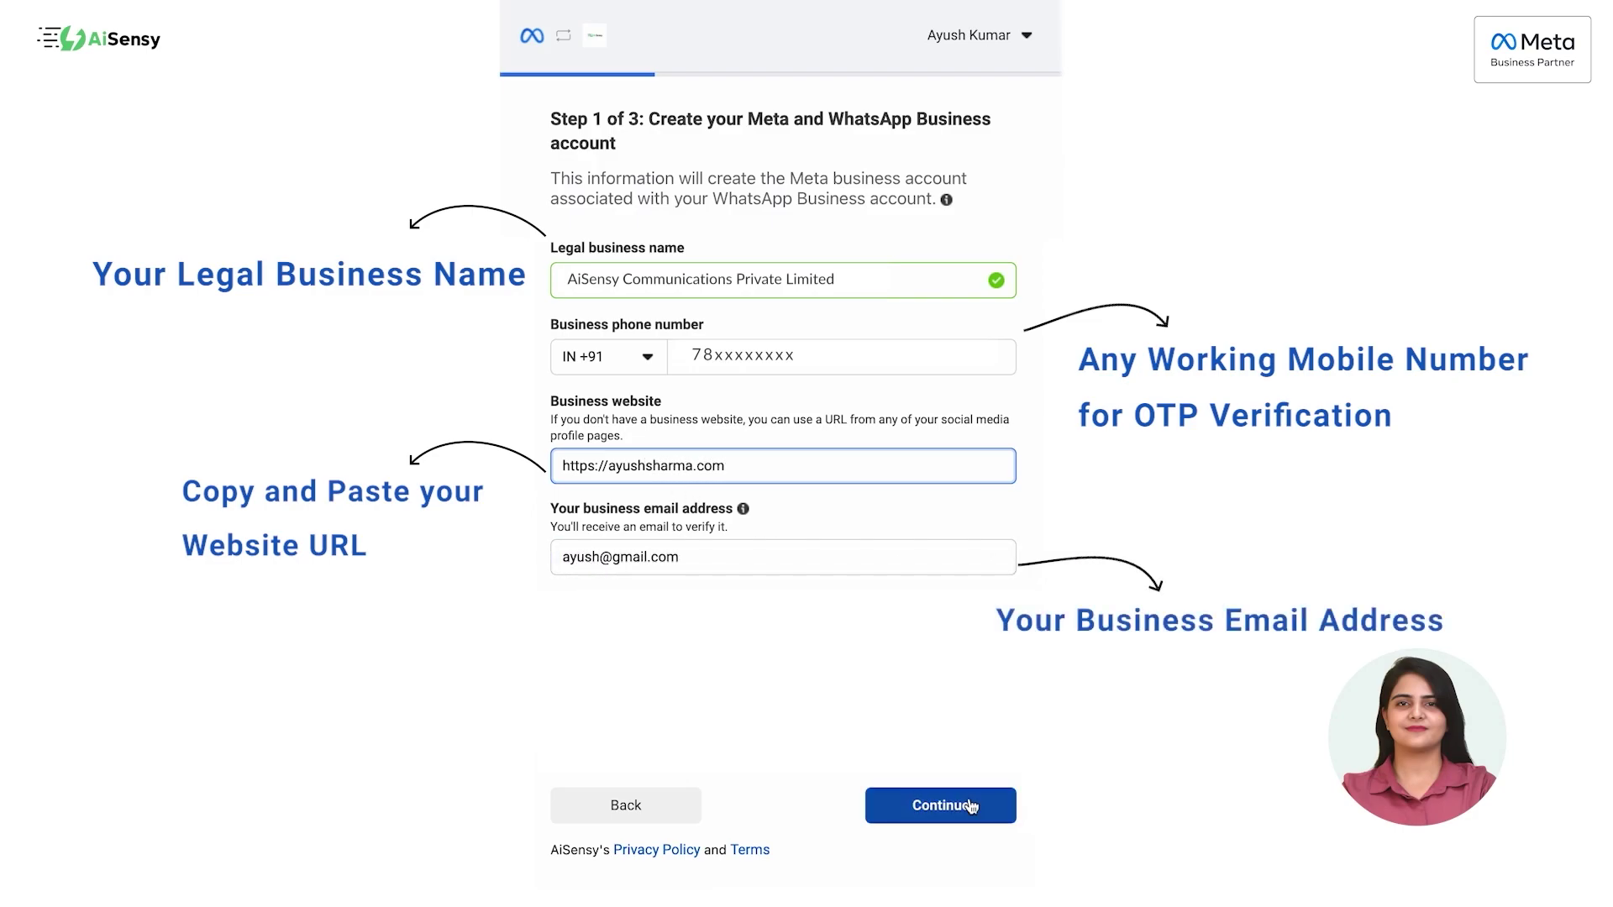
left_click(970, 805)
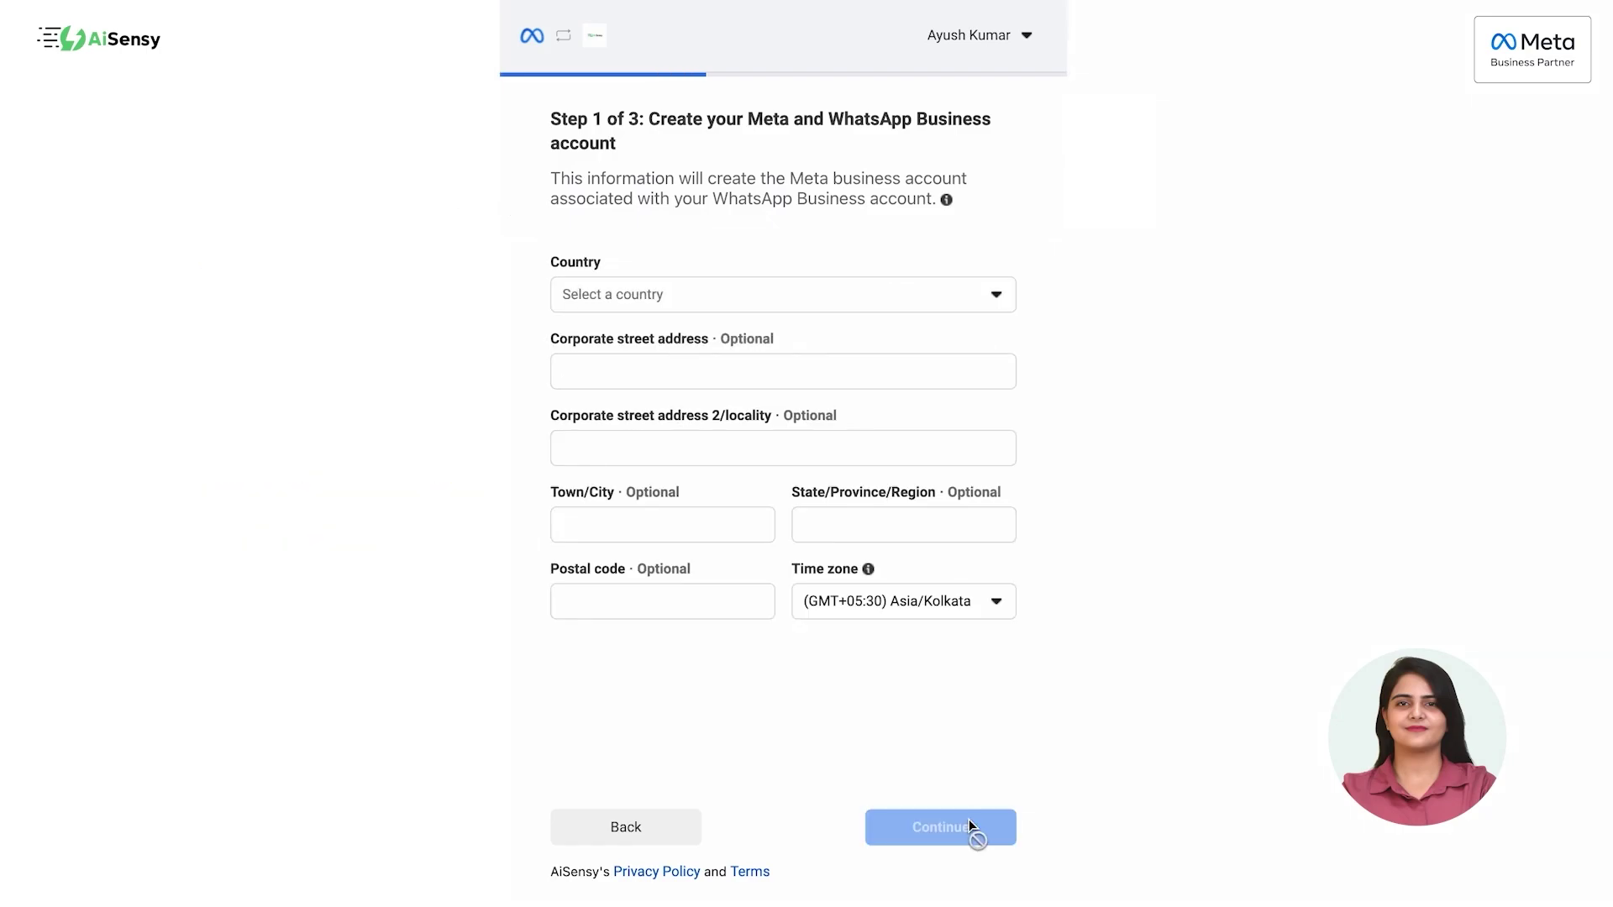
- Set the business country to India
left_click(686, 302)
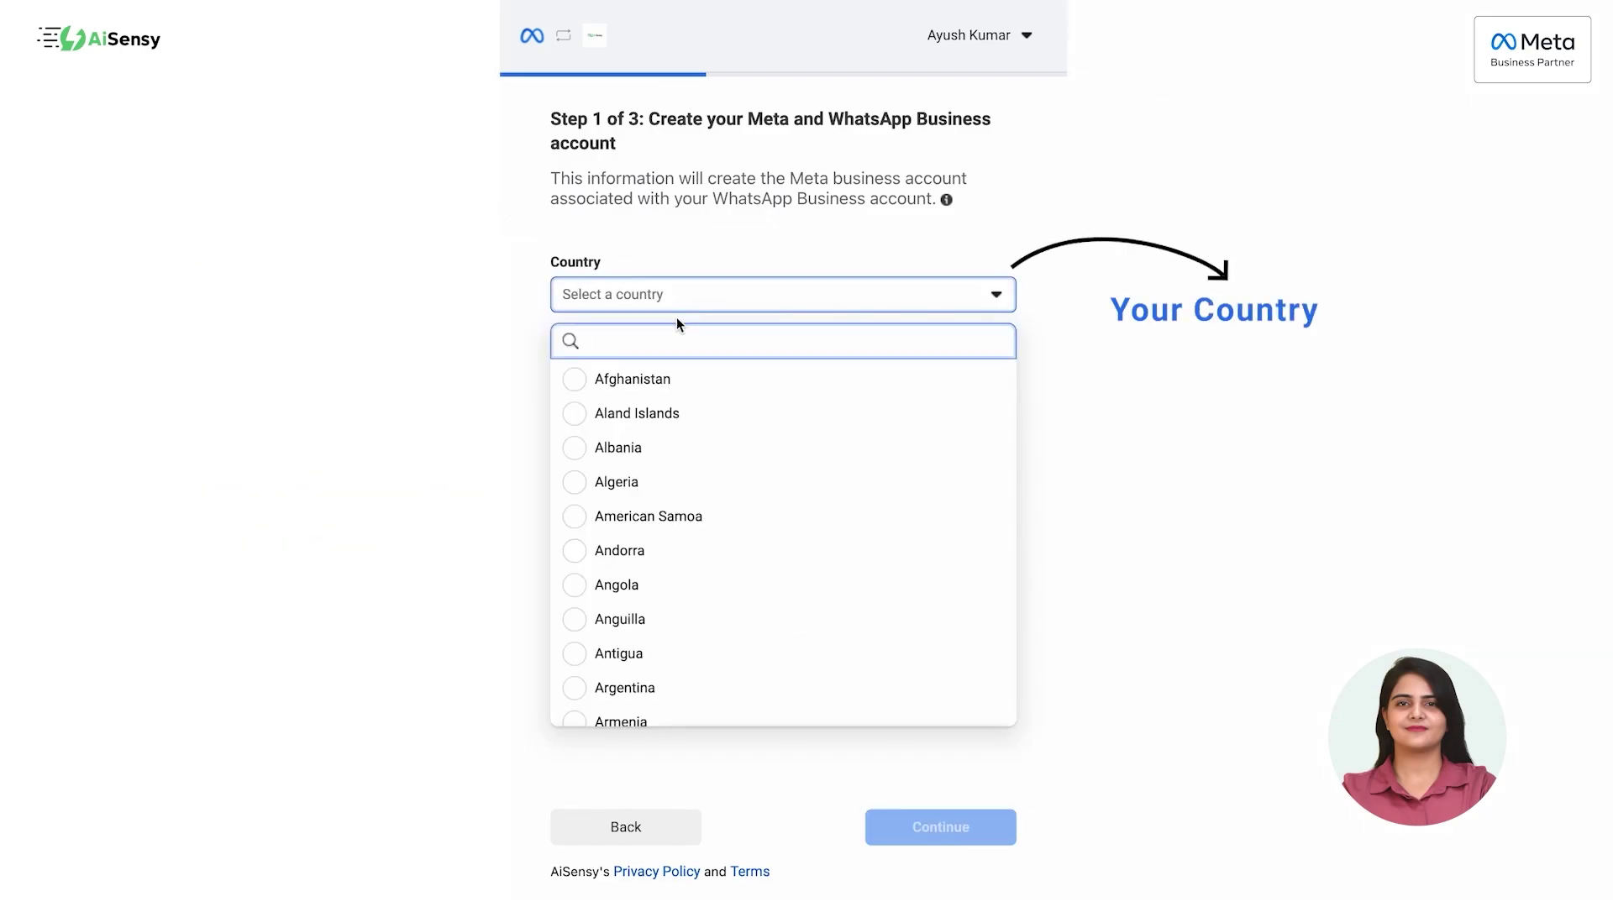
type("india")
left_click(678, 376)
- Fill in the corporate street address, town, state and postal code
left_click(679, 375)
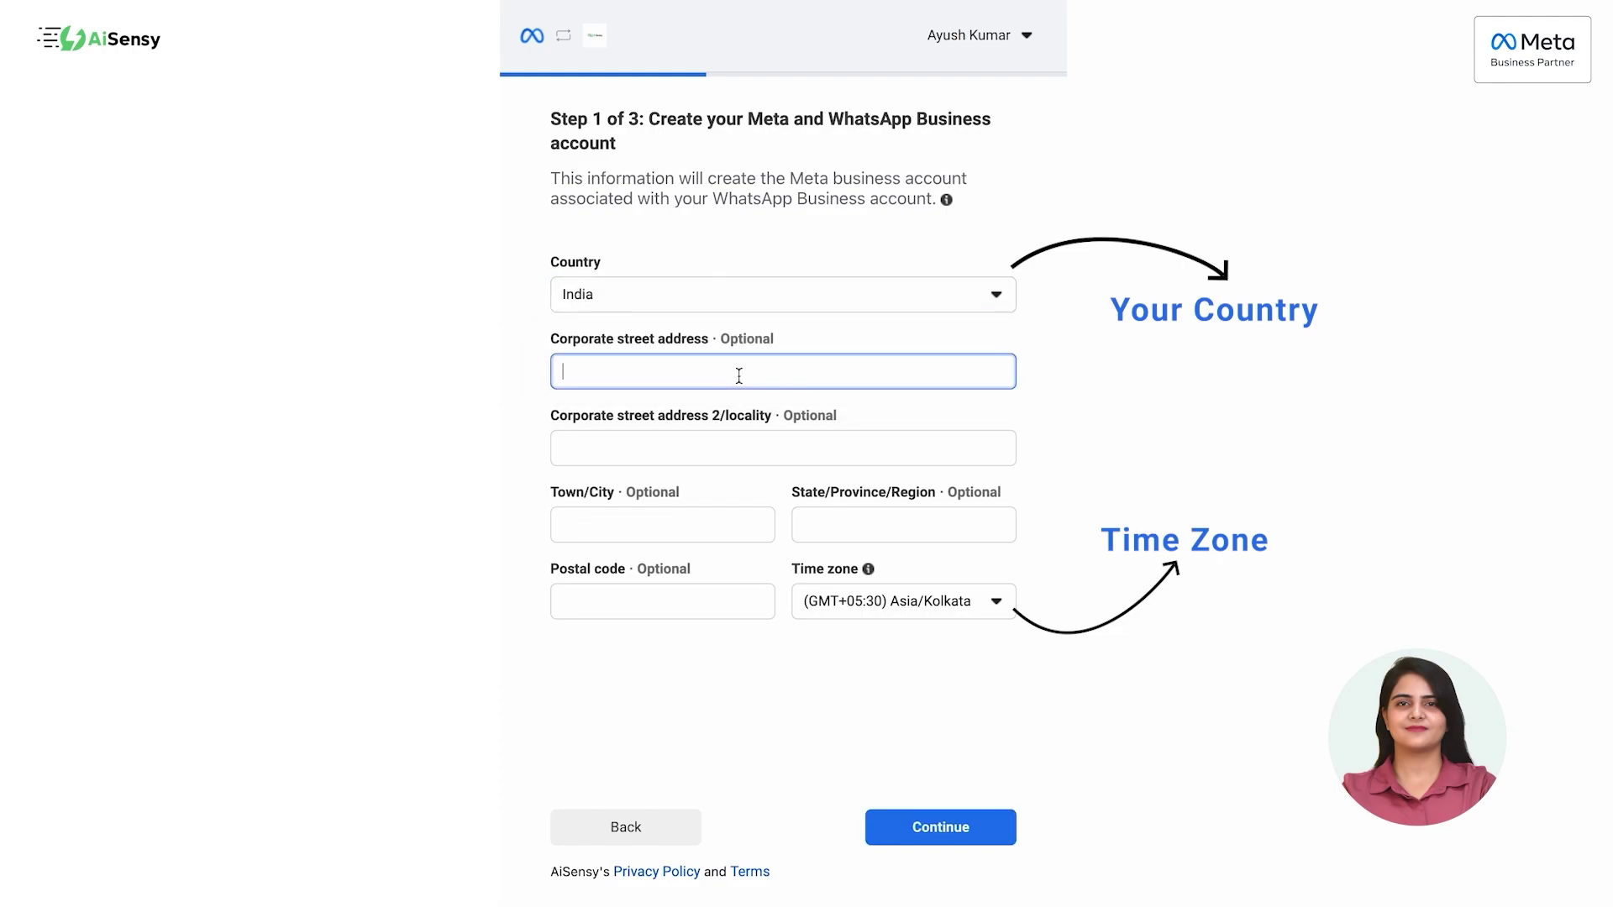
type("664, Udyog Vihar")
left_click(679, 522)
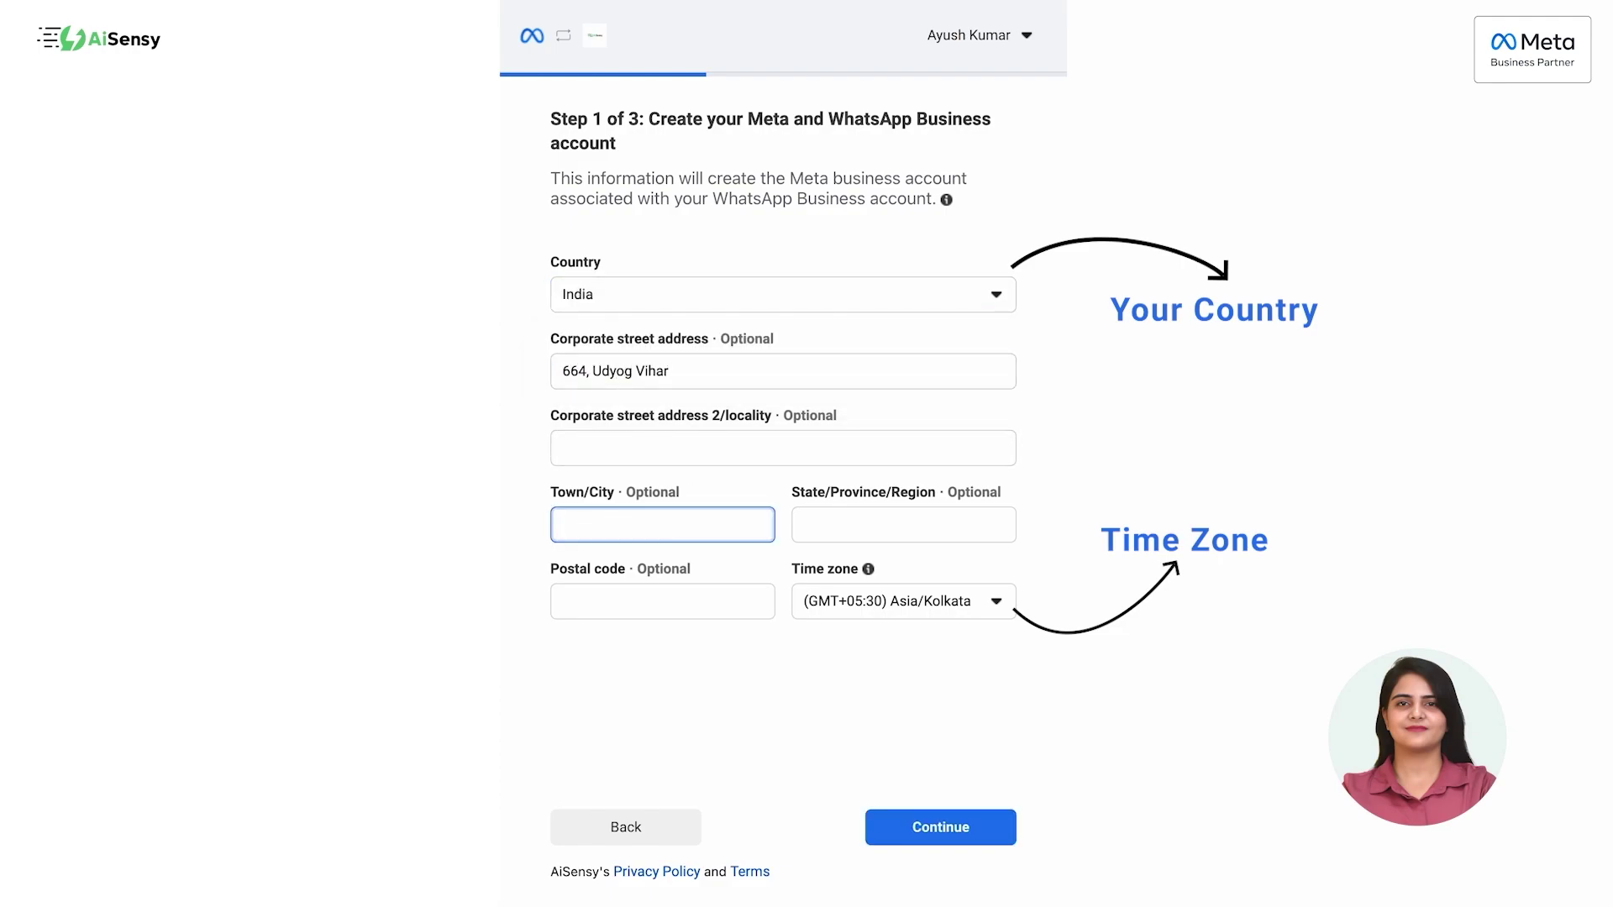
type("Gurugram")
key("Tab")
type("Haryana")
key("Tab")
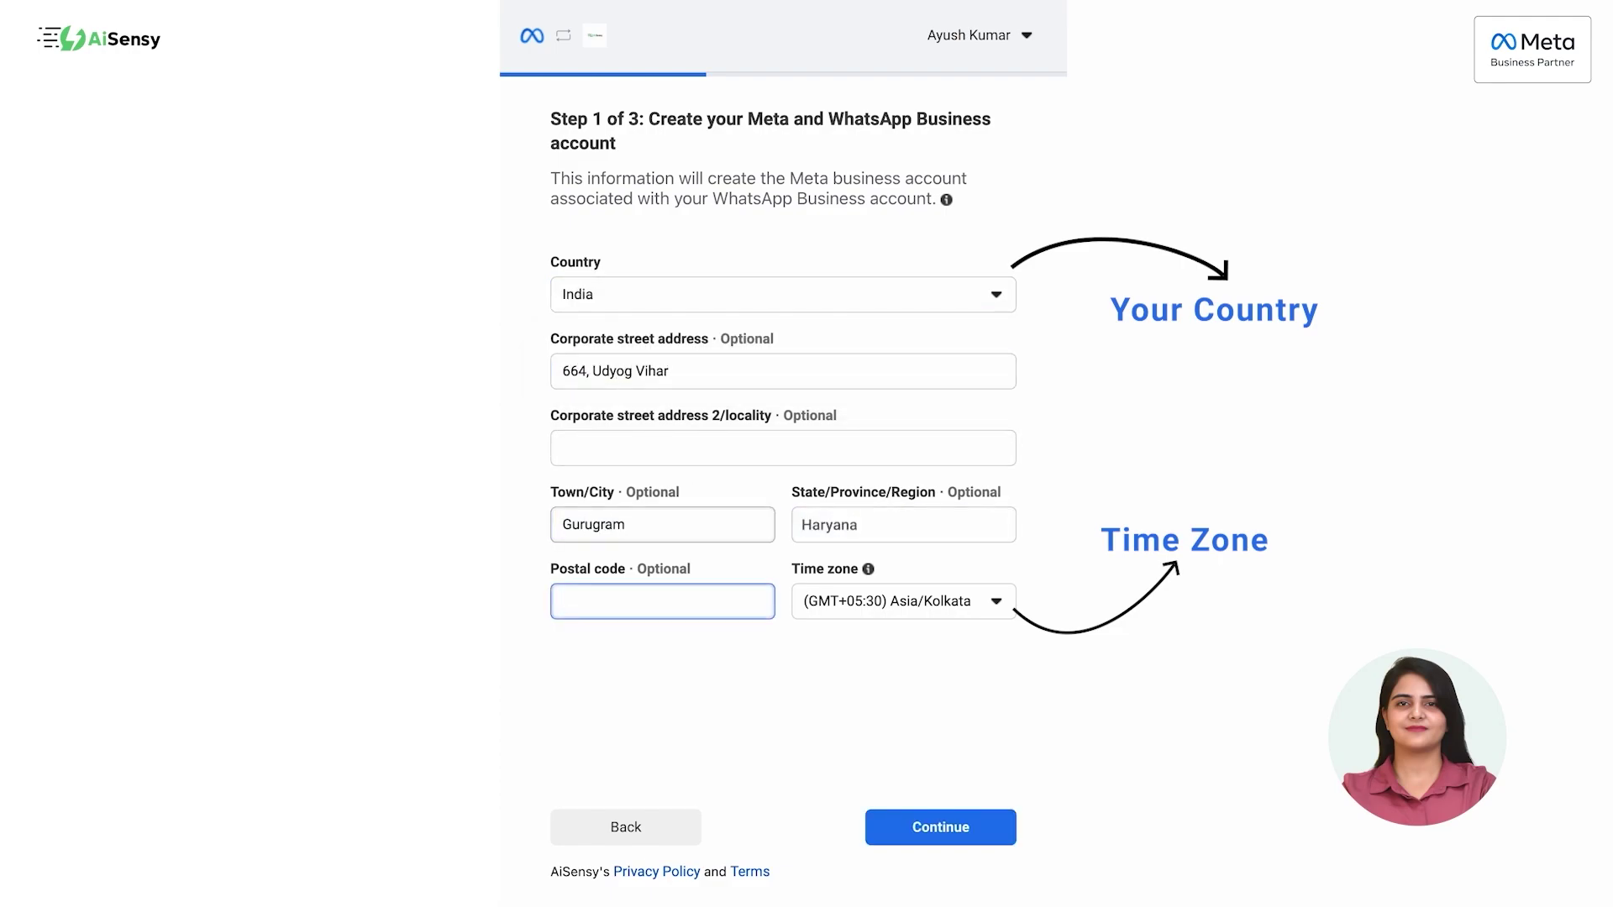
type("247667")
left_click(997, 640)
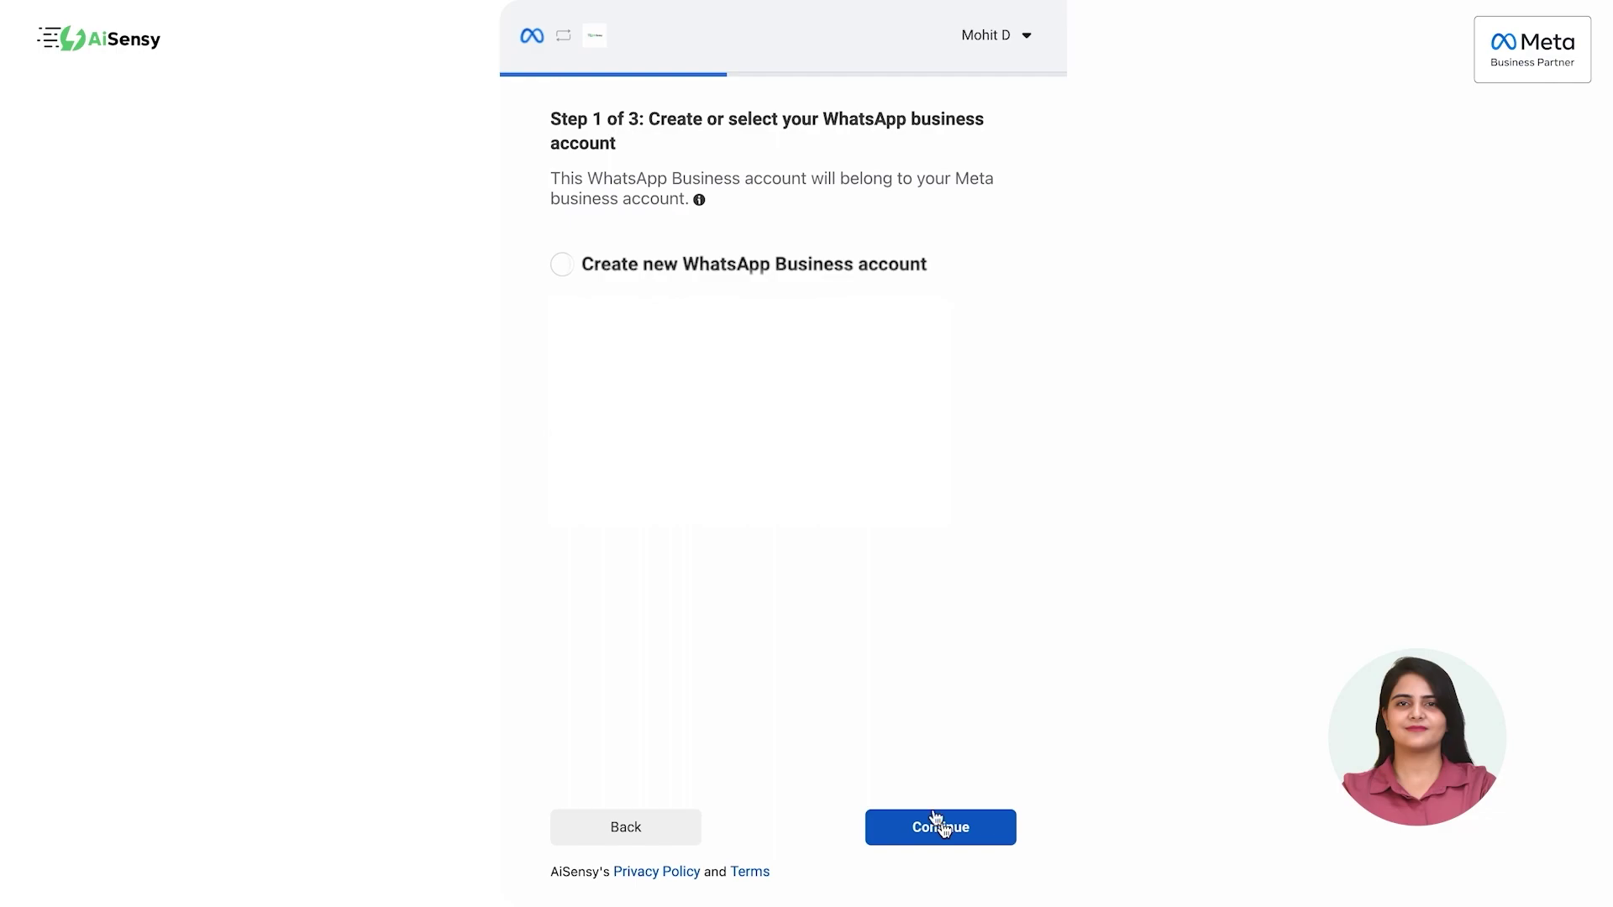
- Create a new WhatsApp Business account and rename it from AiSensy Dev to AiSensy
left_click(562, 266)
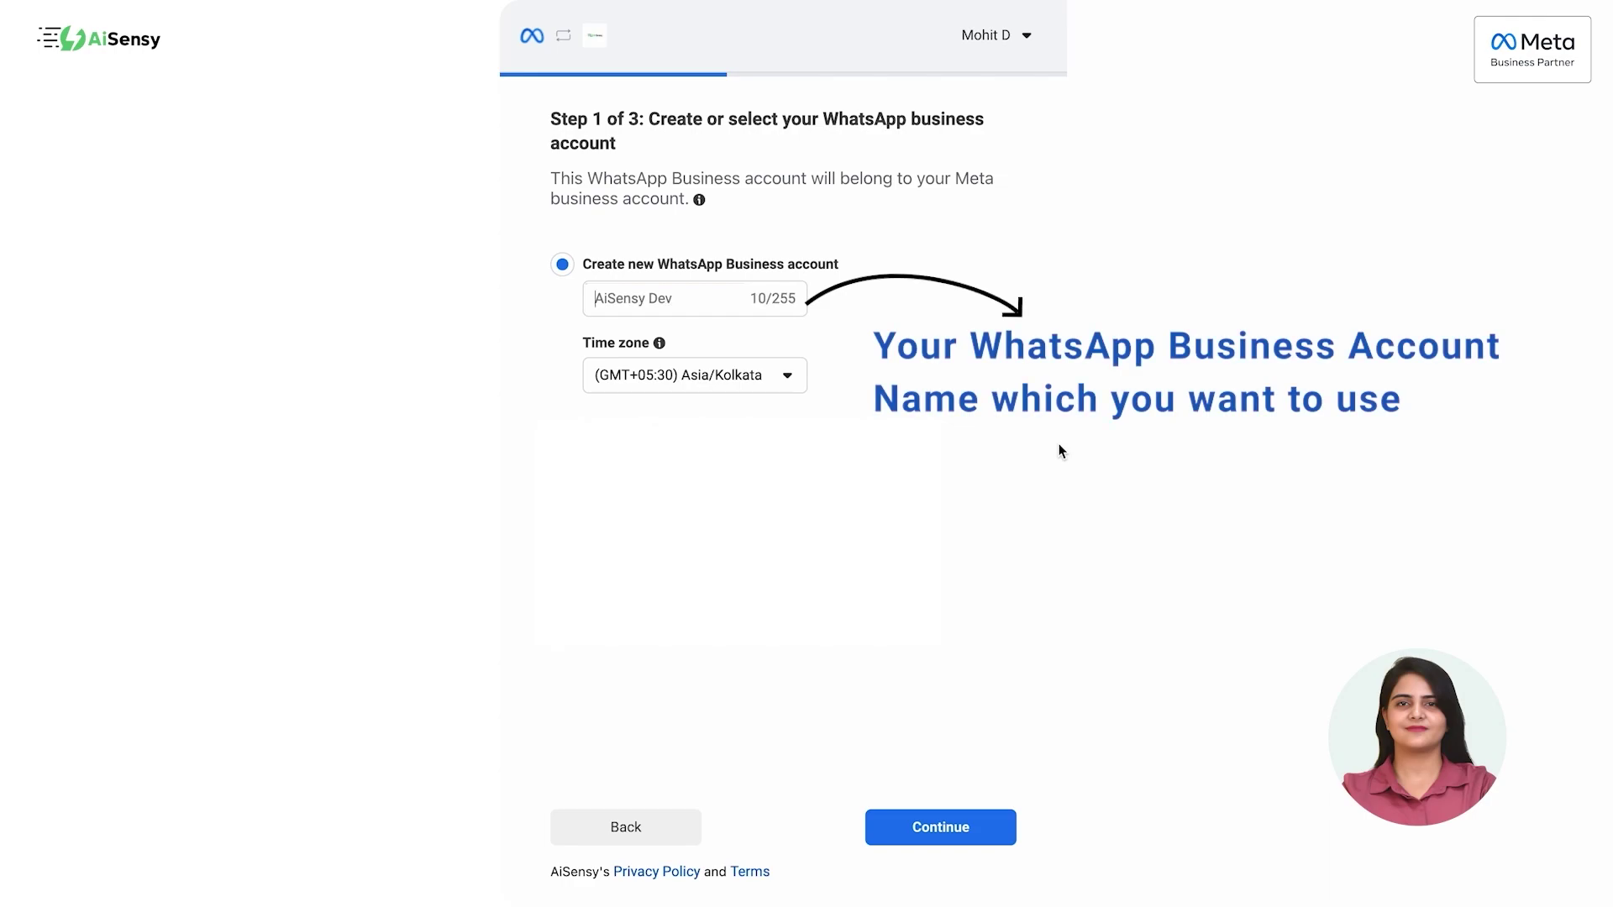
key("ctrl+a")
type("AiSensy")
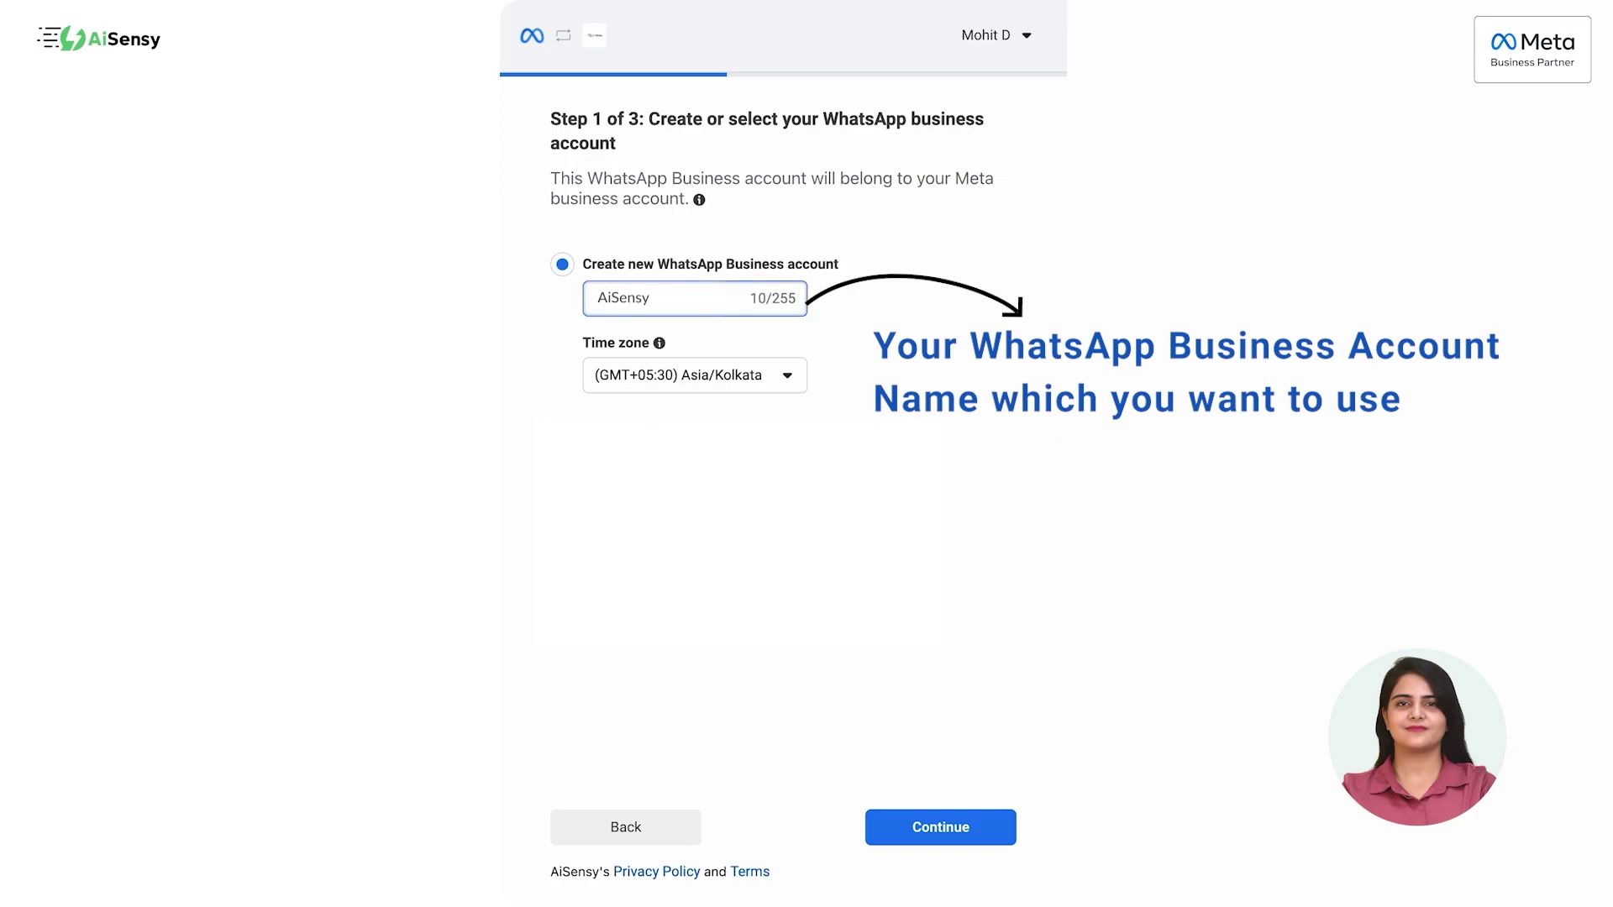
left_click(1059, 446)
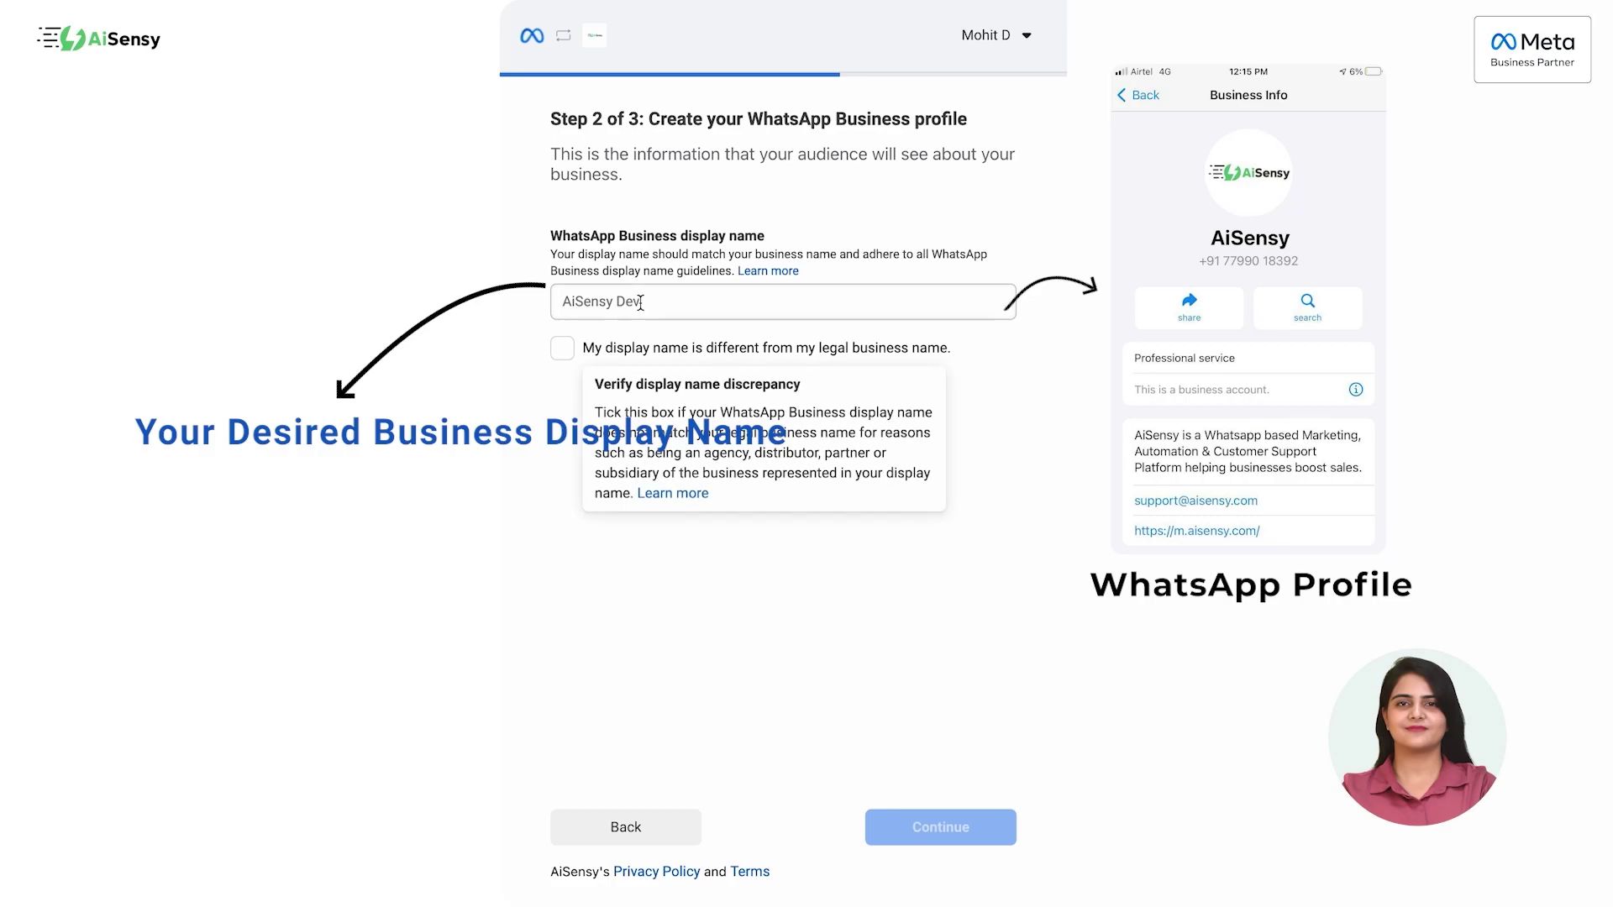
left_click(638, 301)
type("AiSensy")
left_click(822, 508)
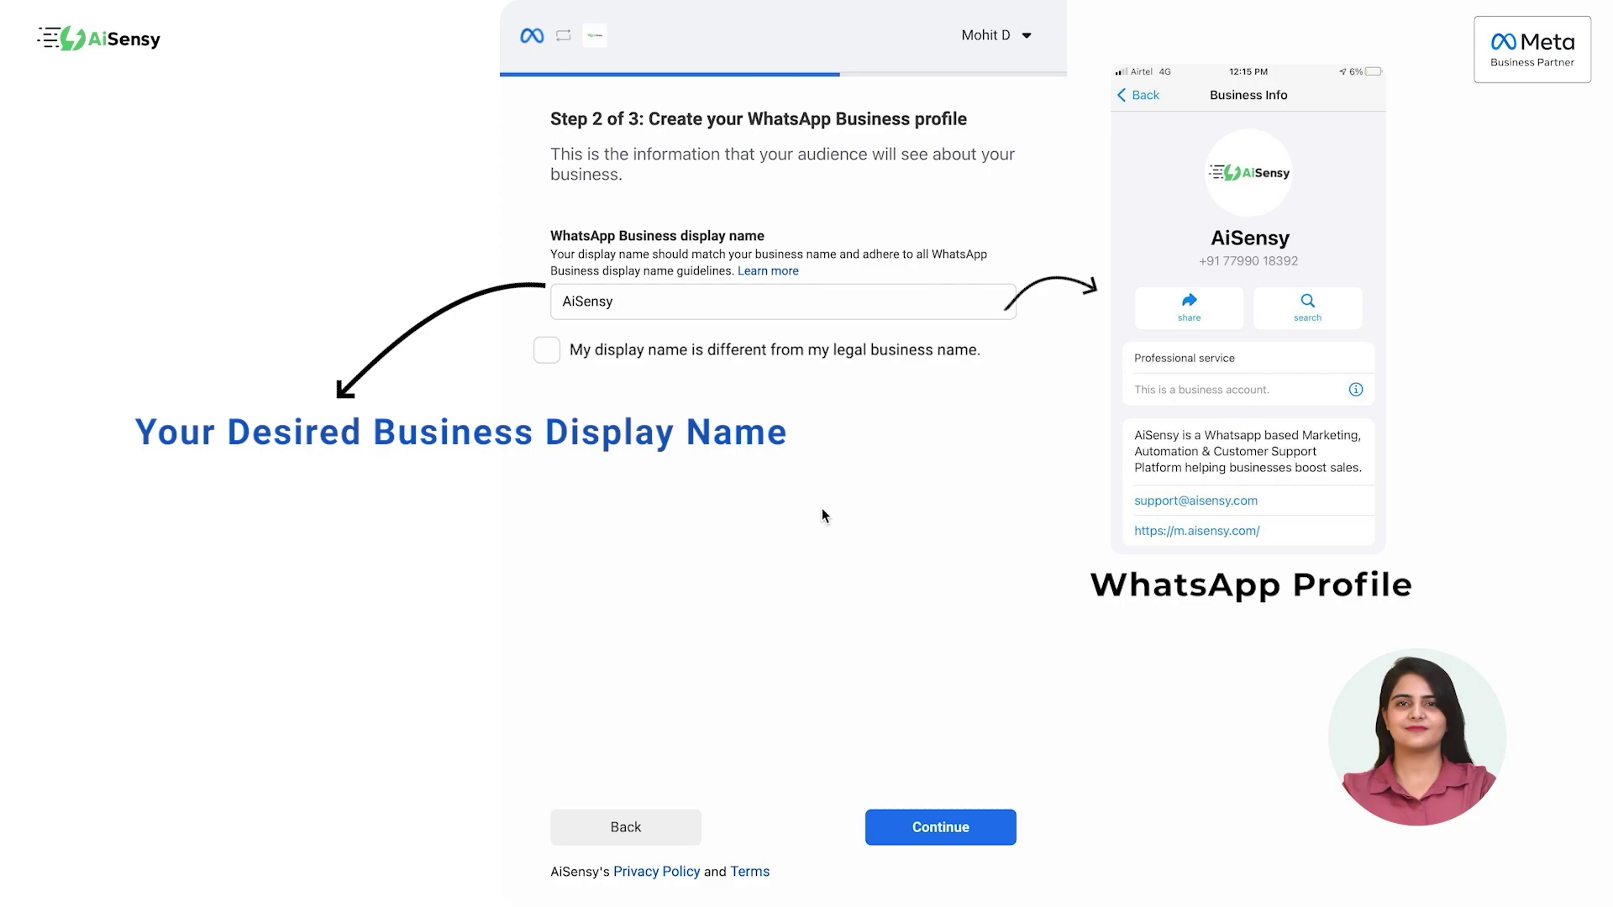
left_click(547, 350)
left_click(635, 394)
type("https:")
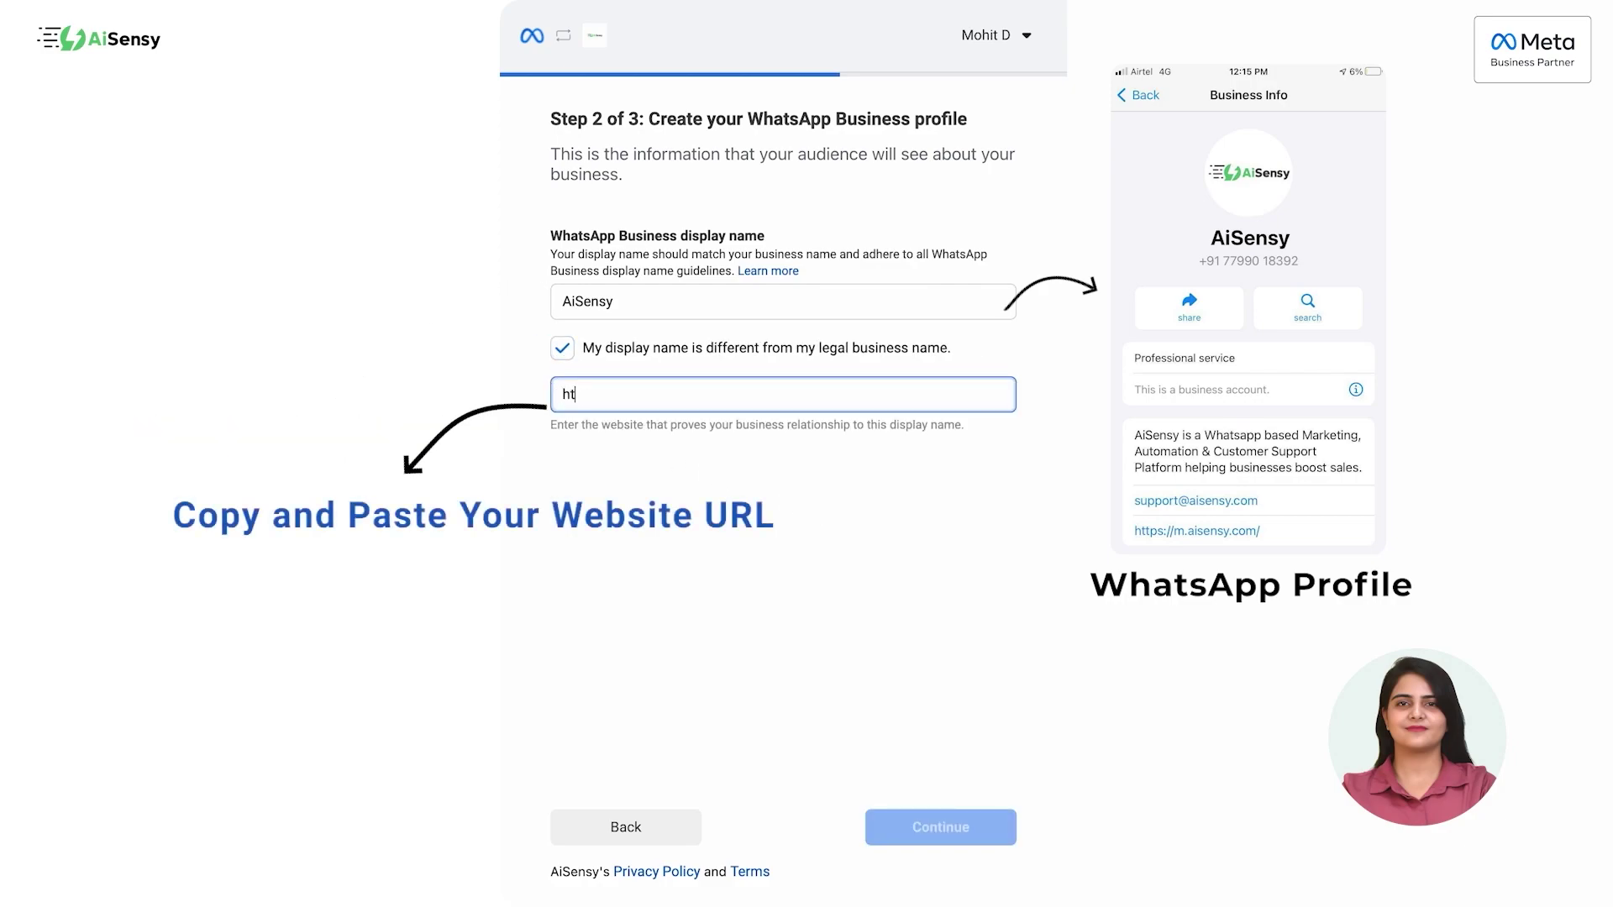
type("//aisensy.com/")
left_click(671, 552)
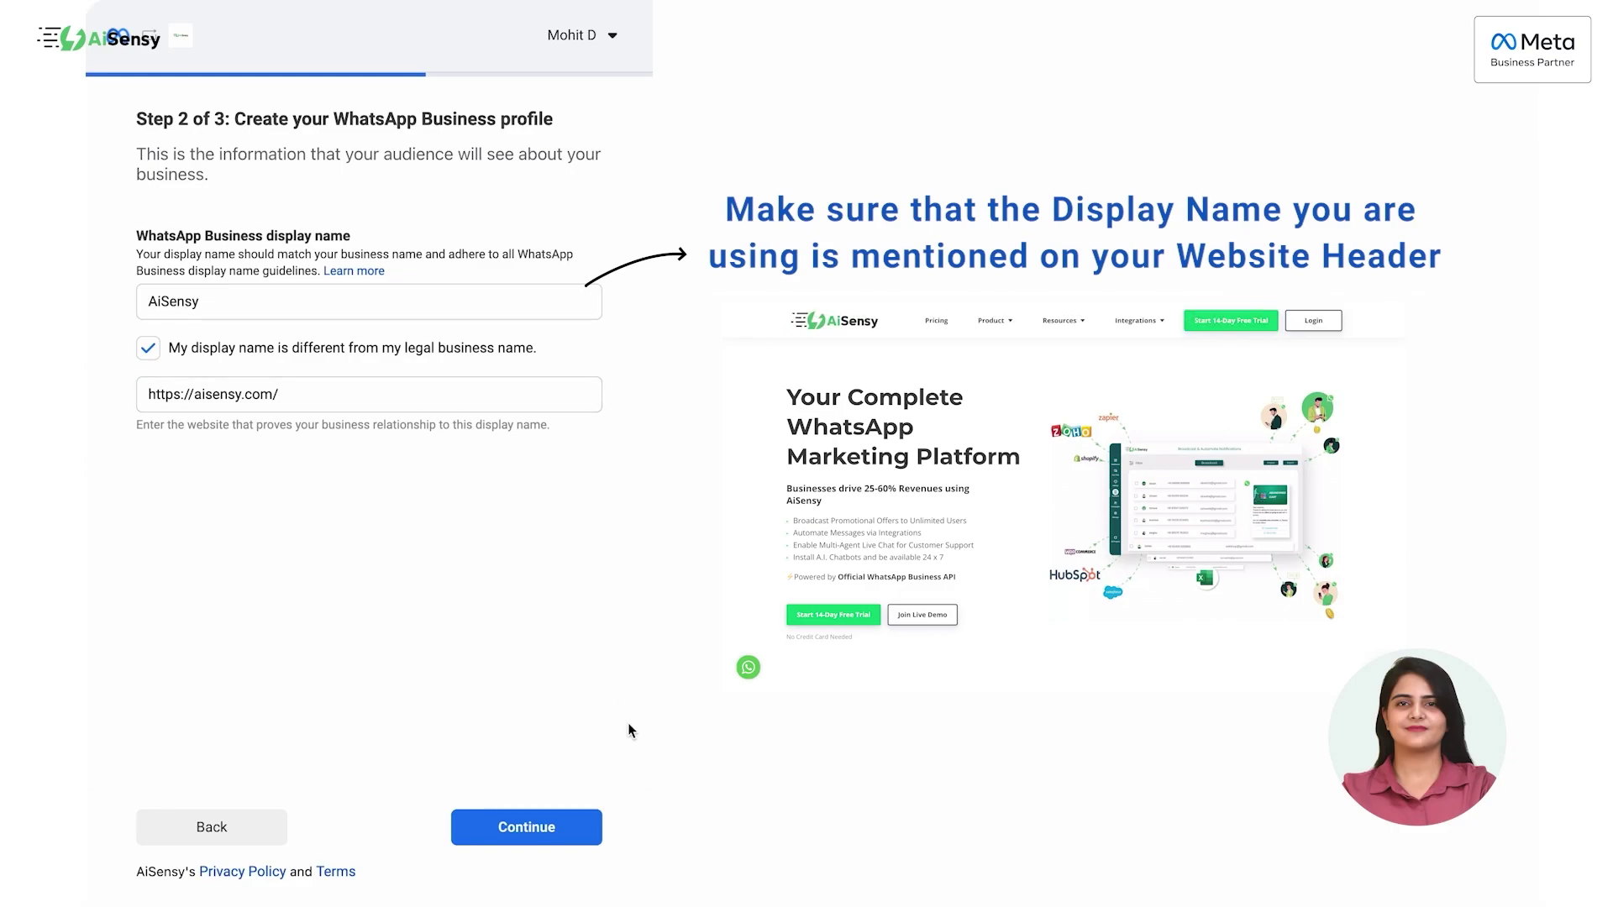
- Choose Professional services as the business category and continue to Step 3
left_click(560, 829)
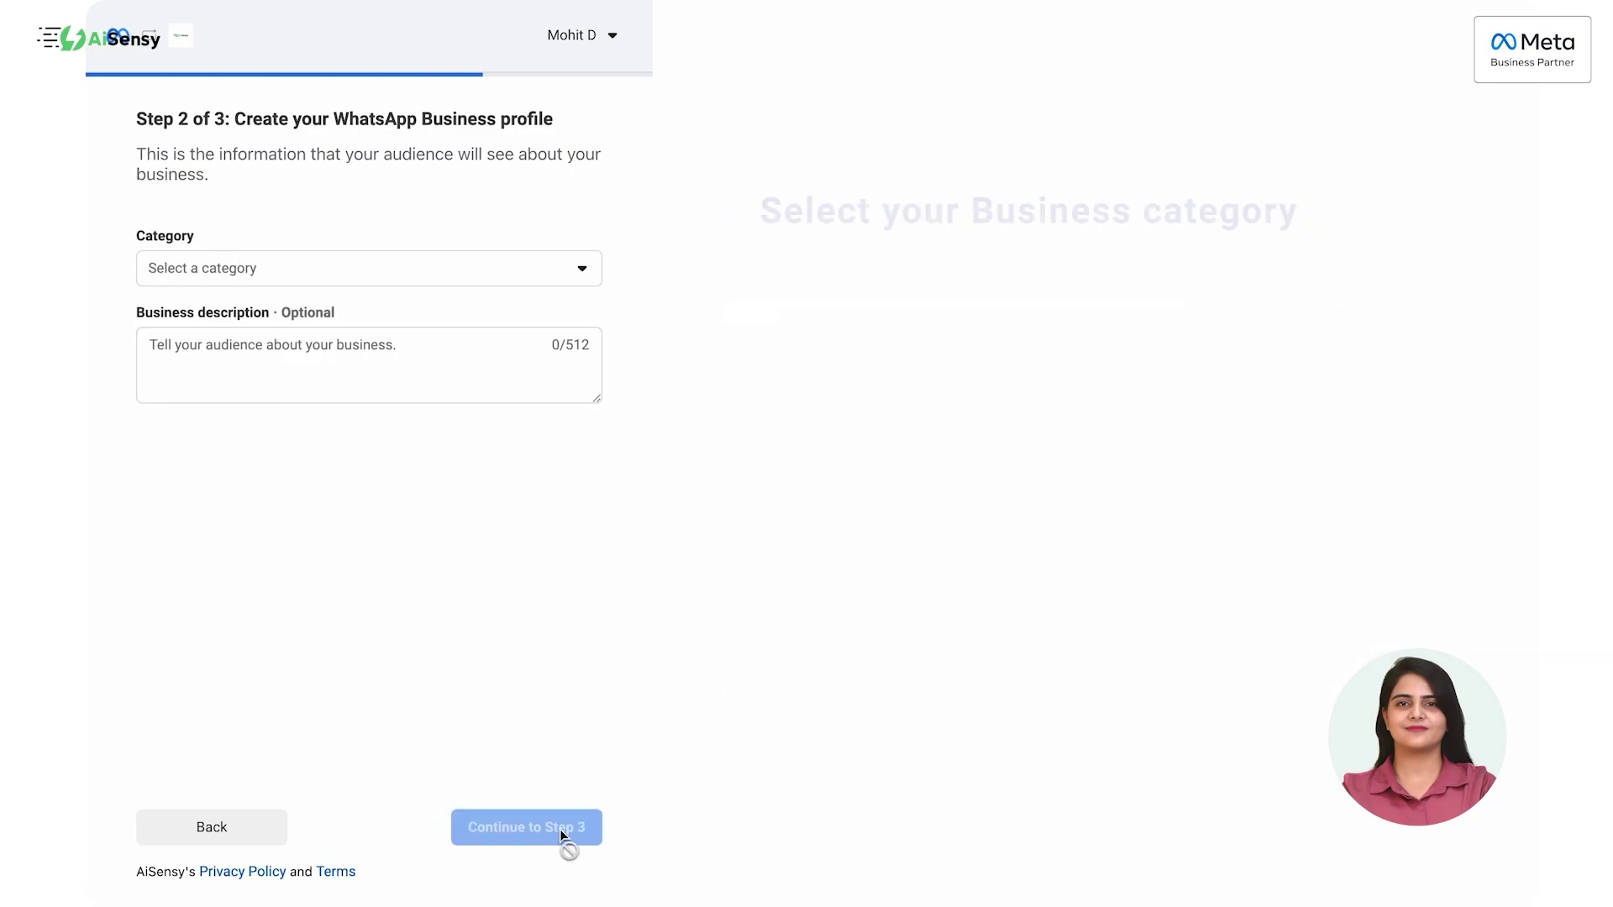
left_click(566, 270)
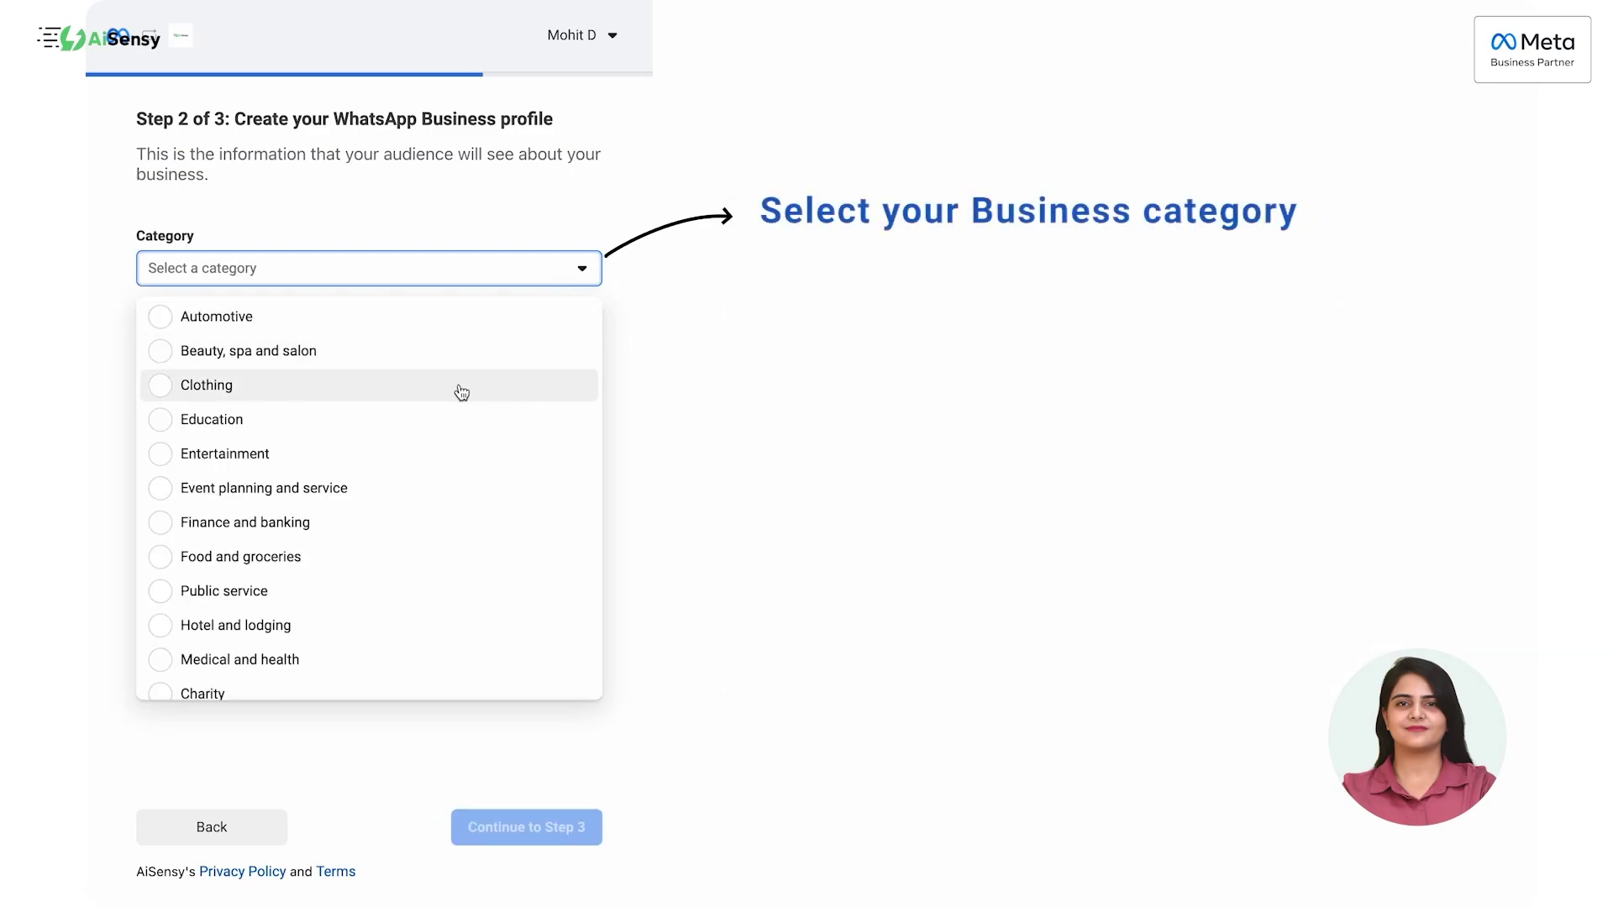
scroll(418, 442, "down", 1)
scroll(420, 444, "down", 2)
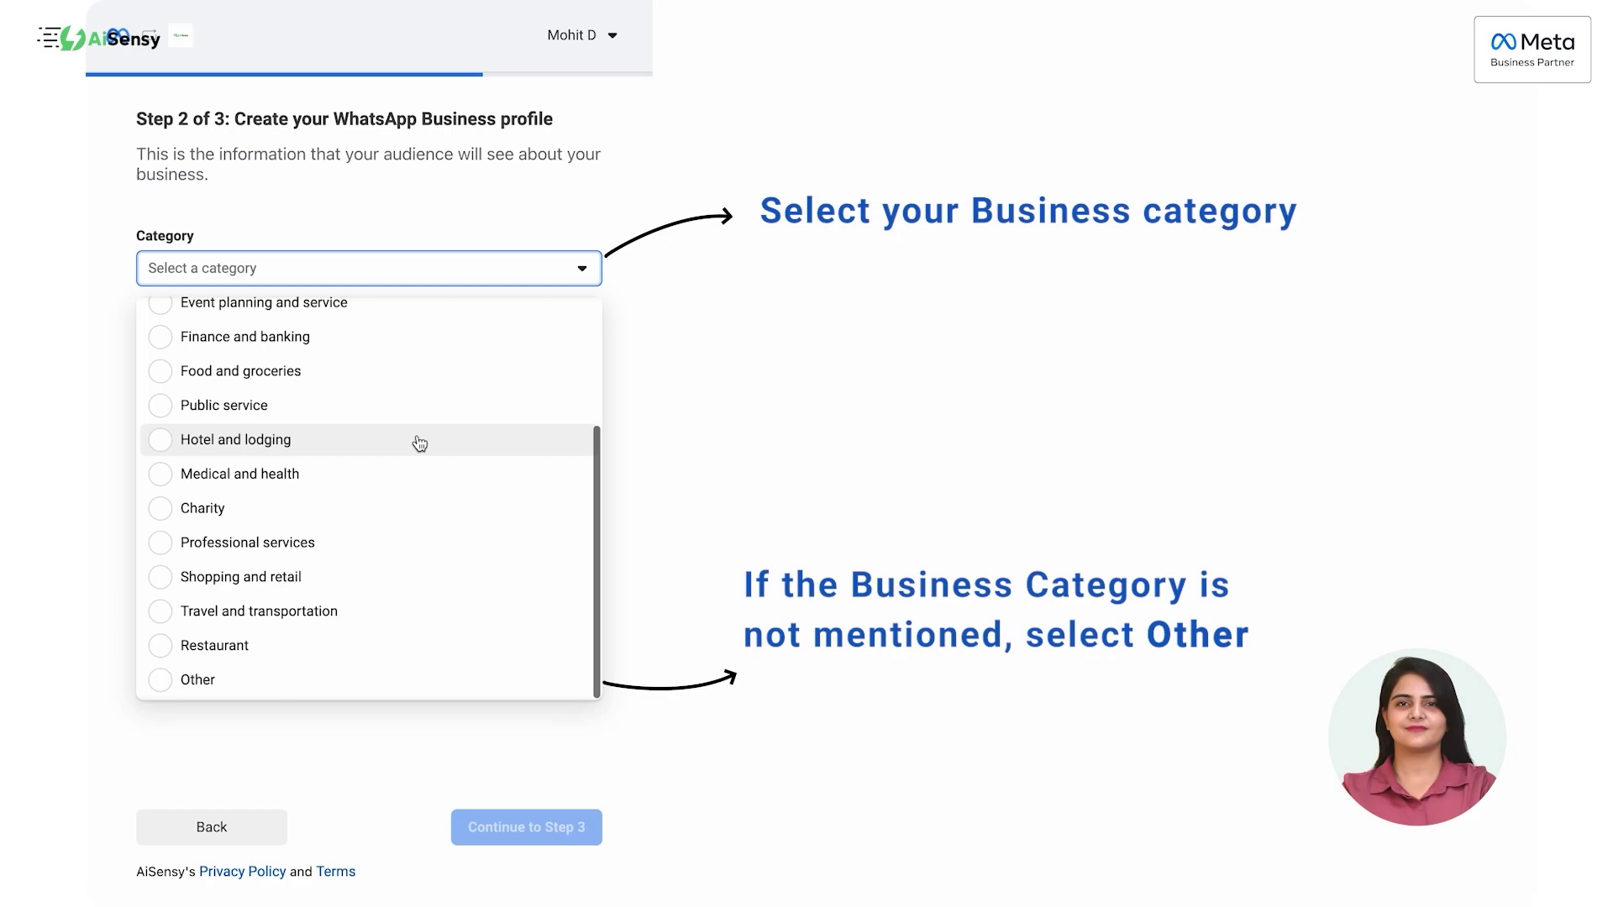
left_click(336, 544)
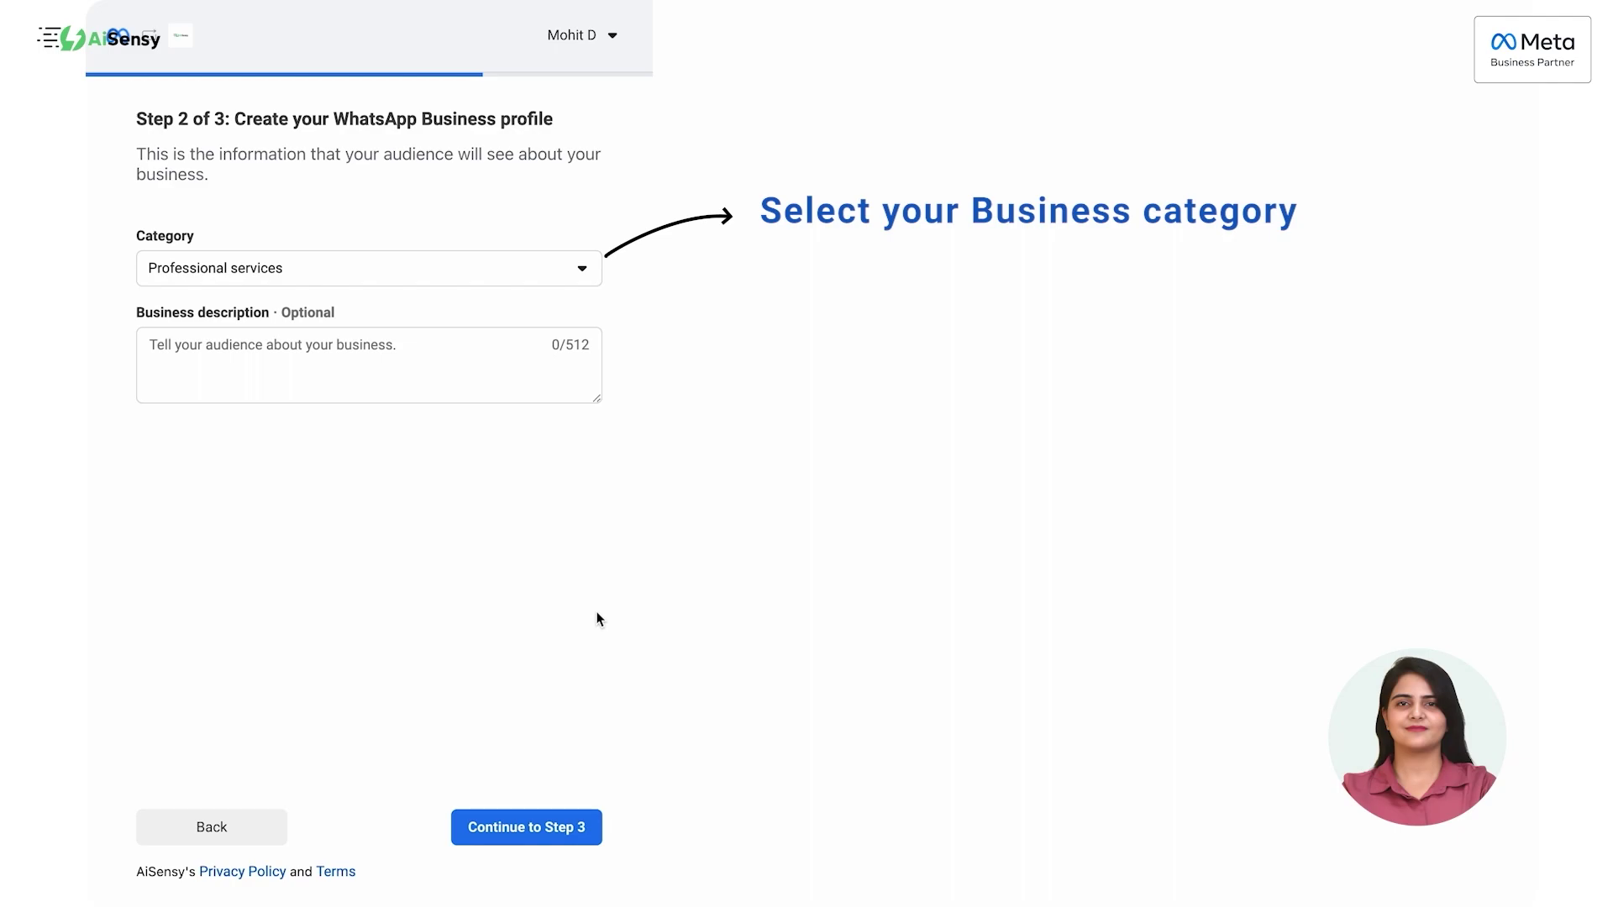
left_click(522, 827)
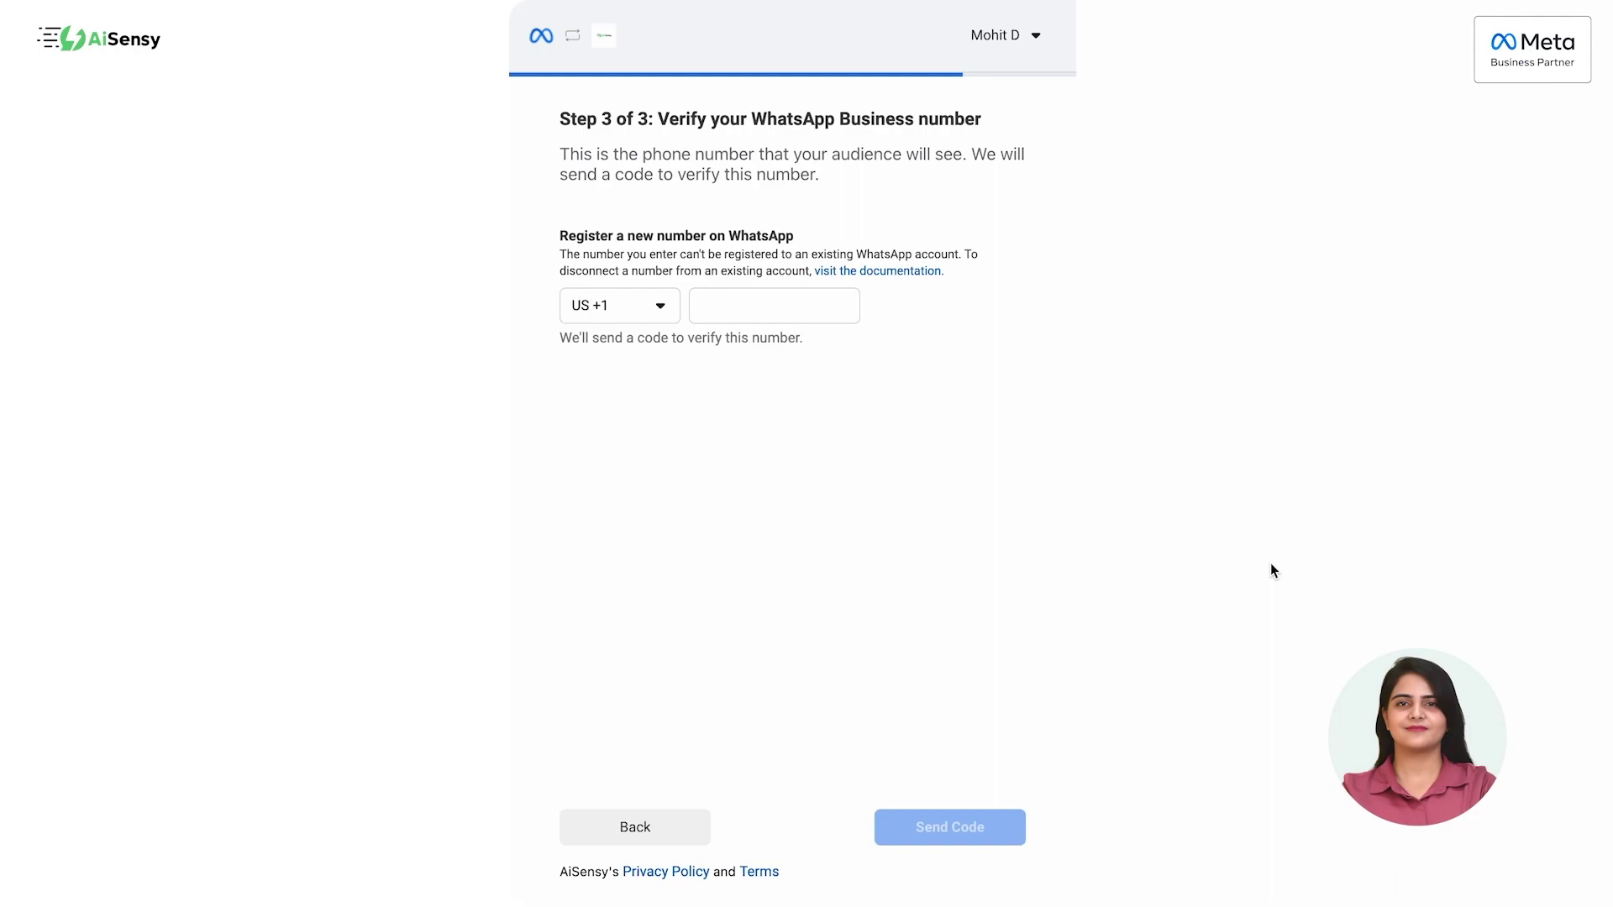
- Enter the business number with country code IN +91 and send a verification code by text message
left_click(659, 310)
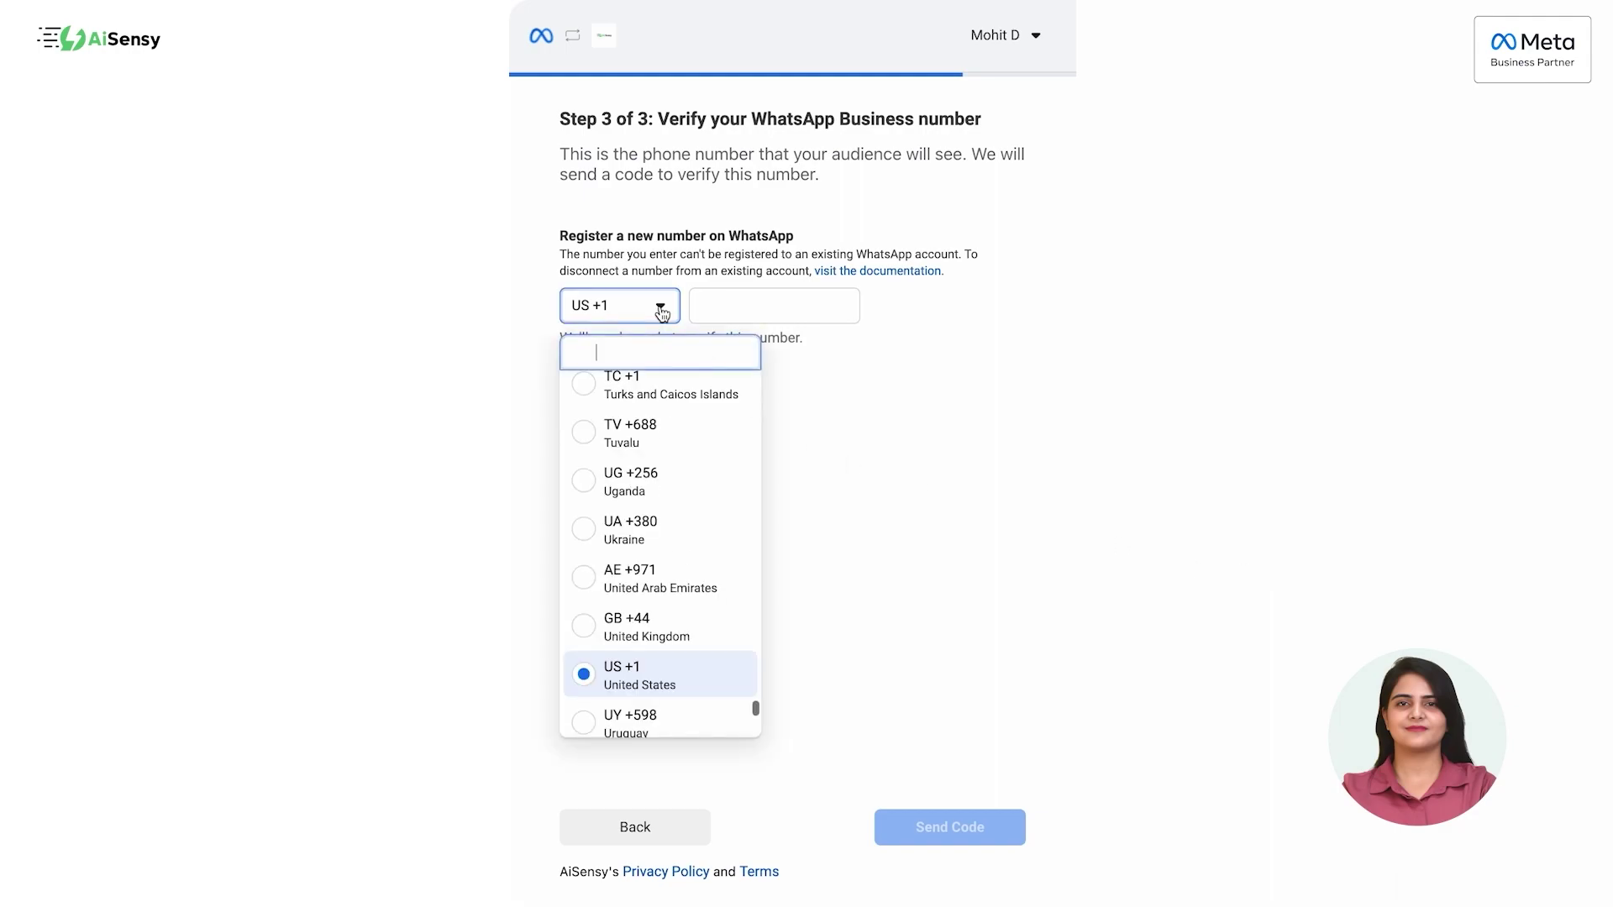
type("91")
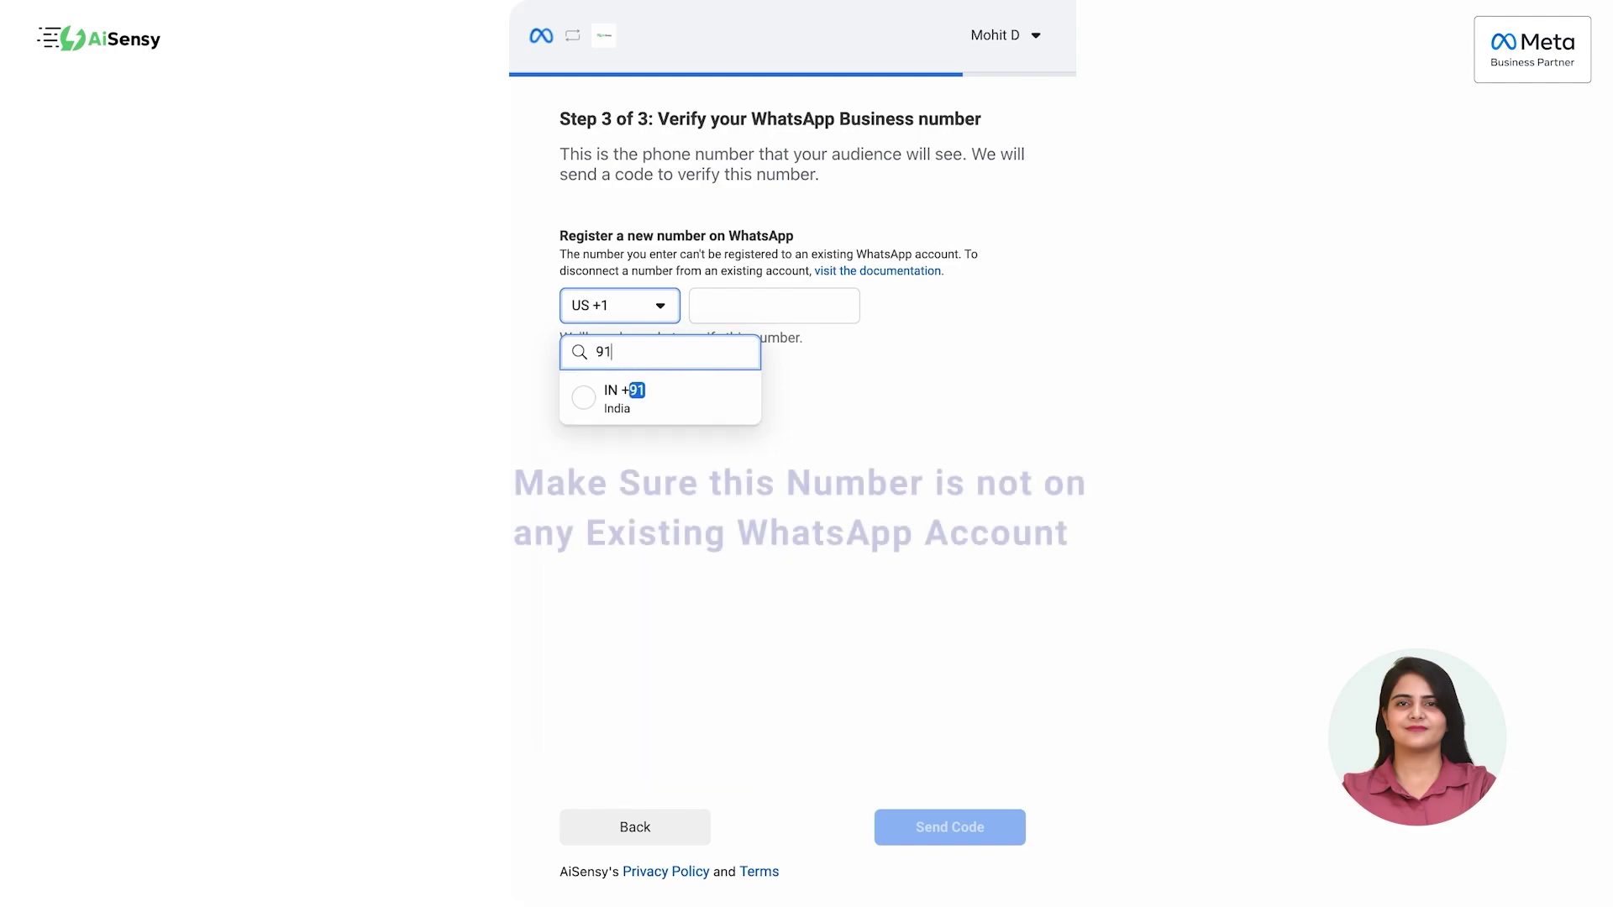
left_click(641, 392)
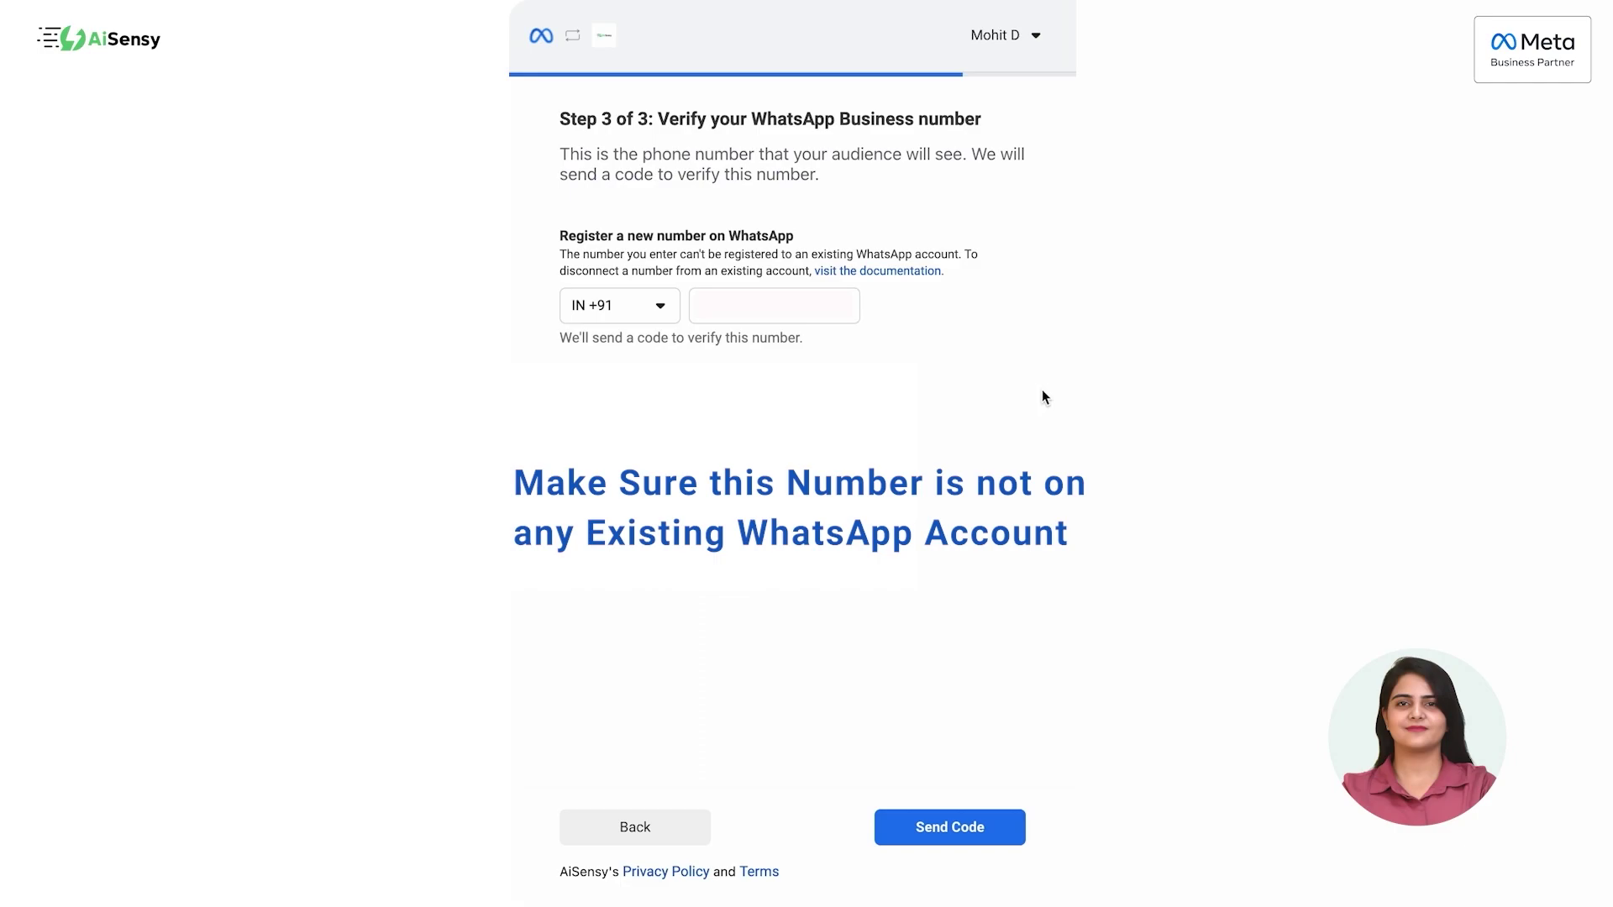
type("78xxxxxxxx")
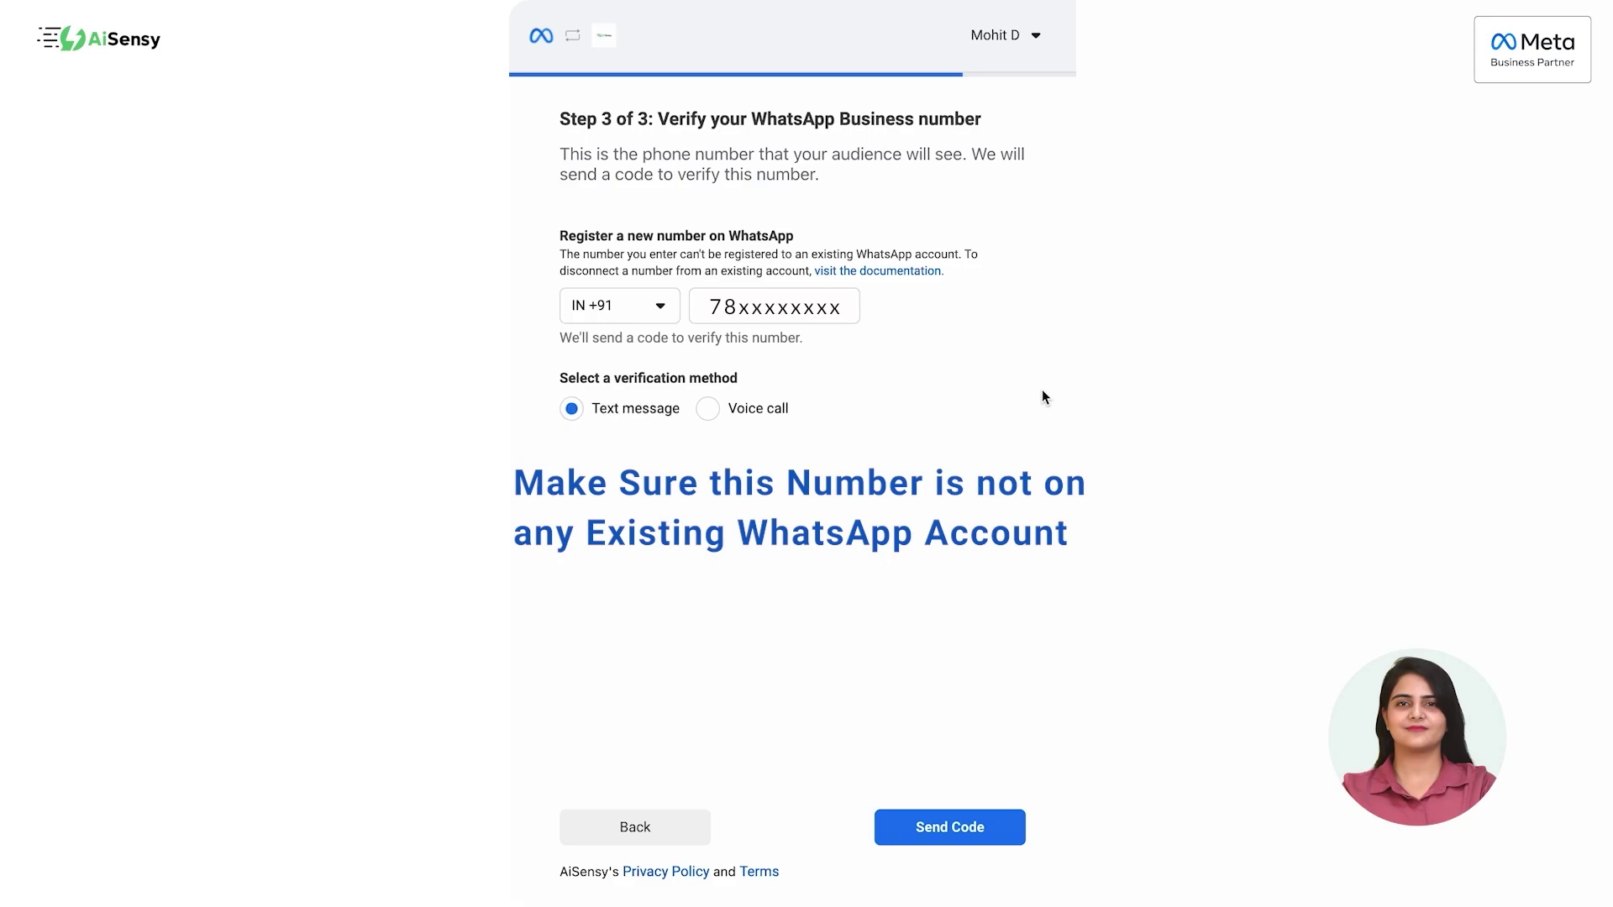
left_click(962, 823)
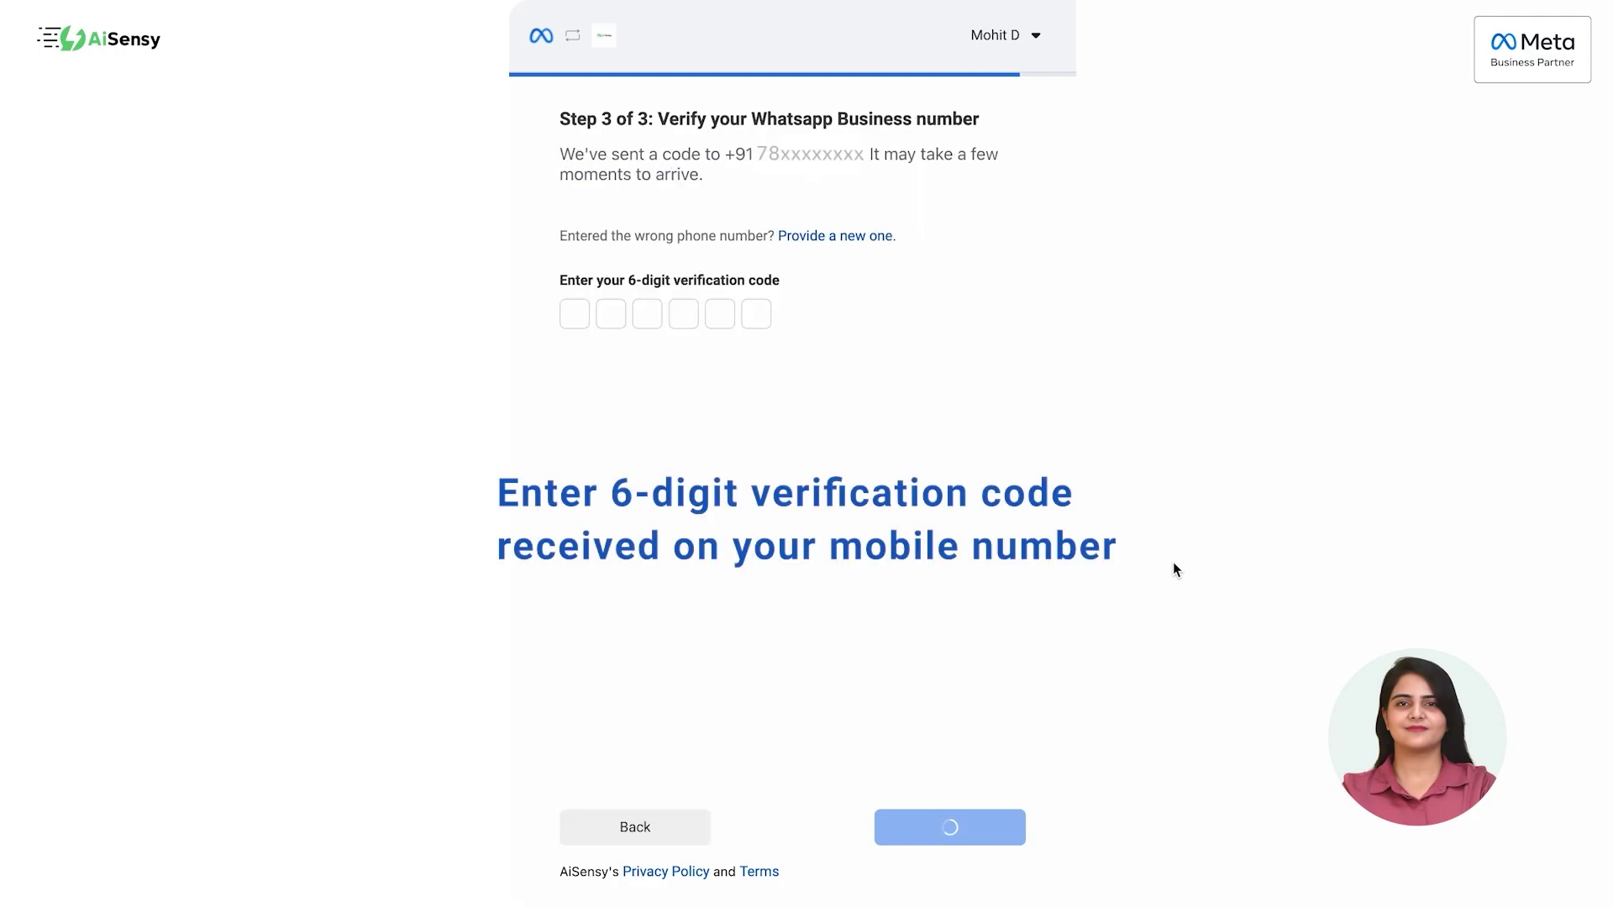
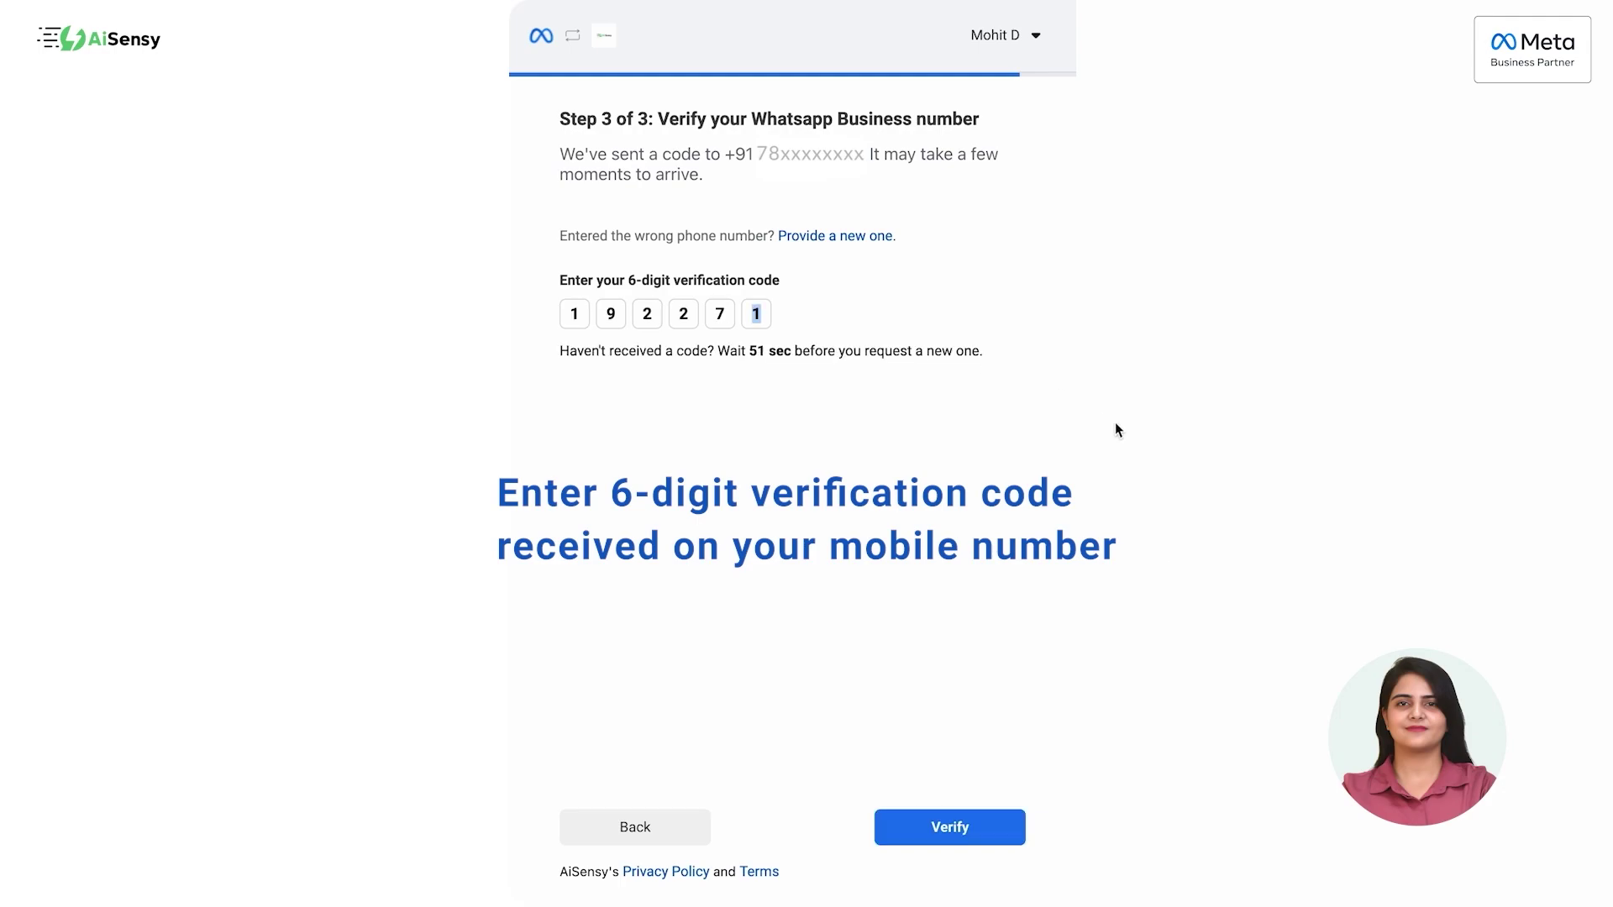
- Paste the six-digit verification code and verify the business number
left_click(933, 826)
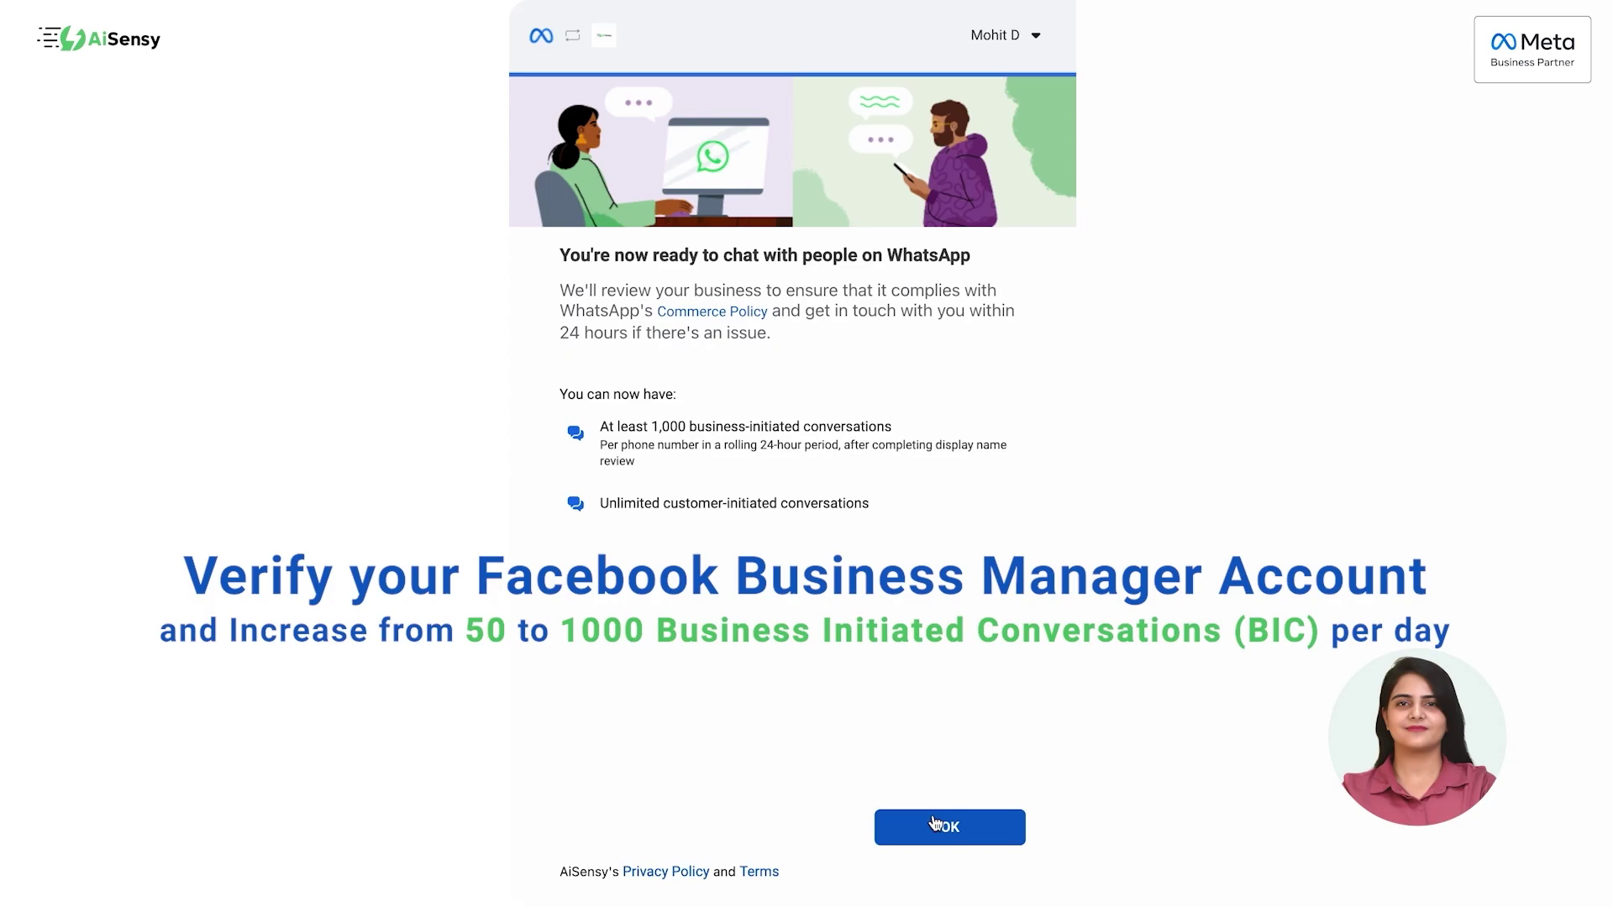
- Acknowledge the 'You're now ready to chat' confirmation to return to the dashboard
left_click(935, 825)
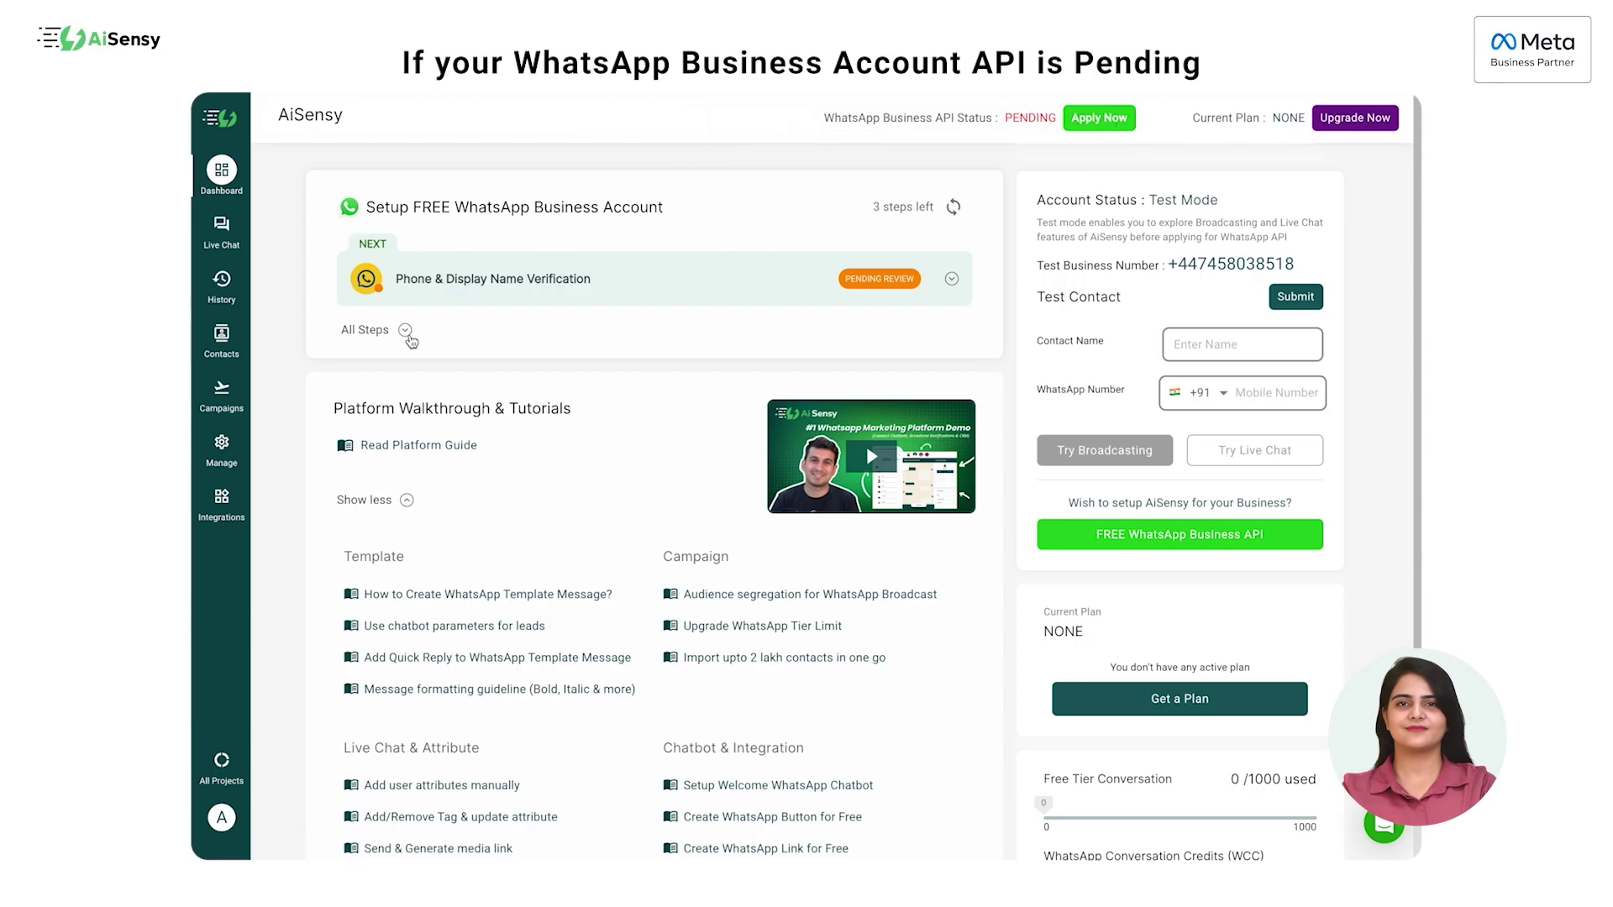
- Expand all WhatsApp setup steps and refresh the channel status twice
left_click(405, 331)
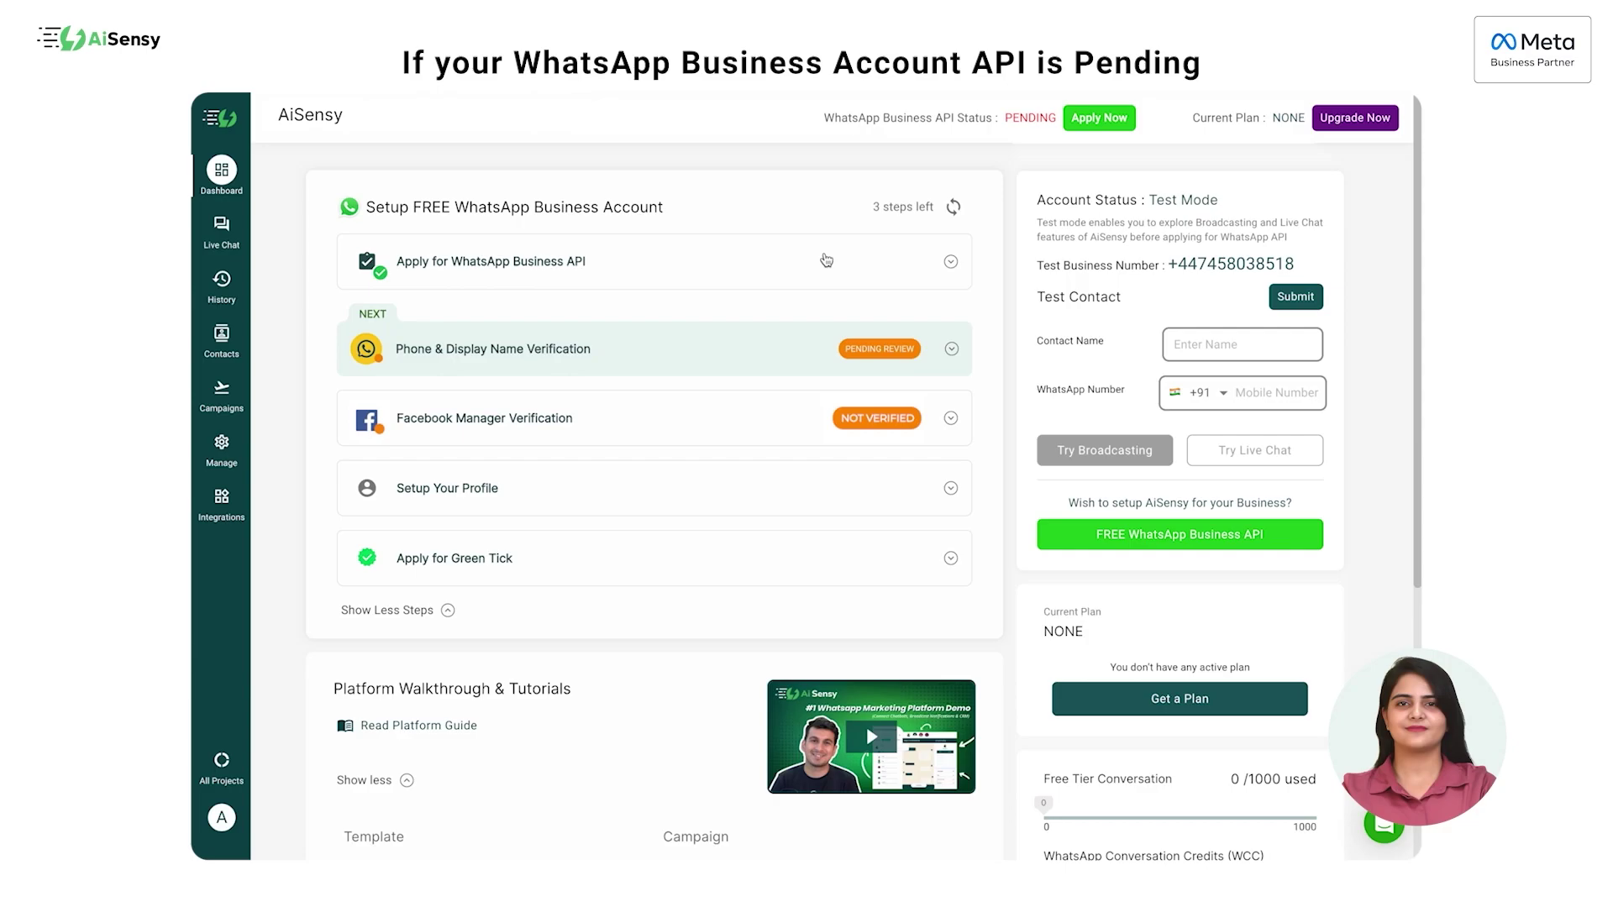
left_click(954, 210)
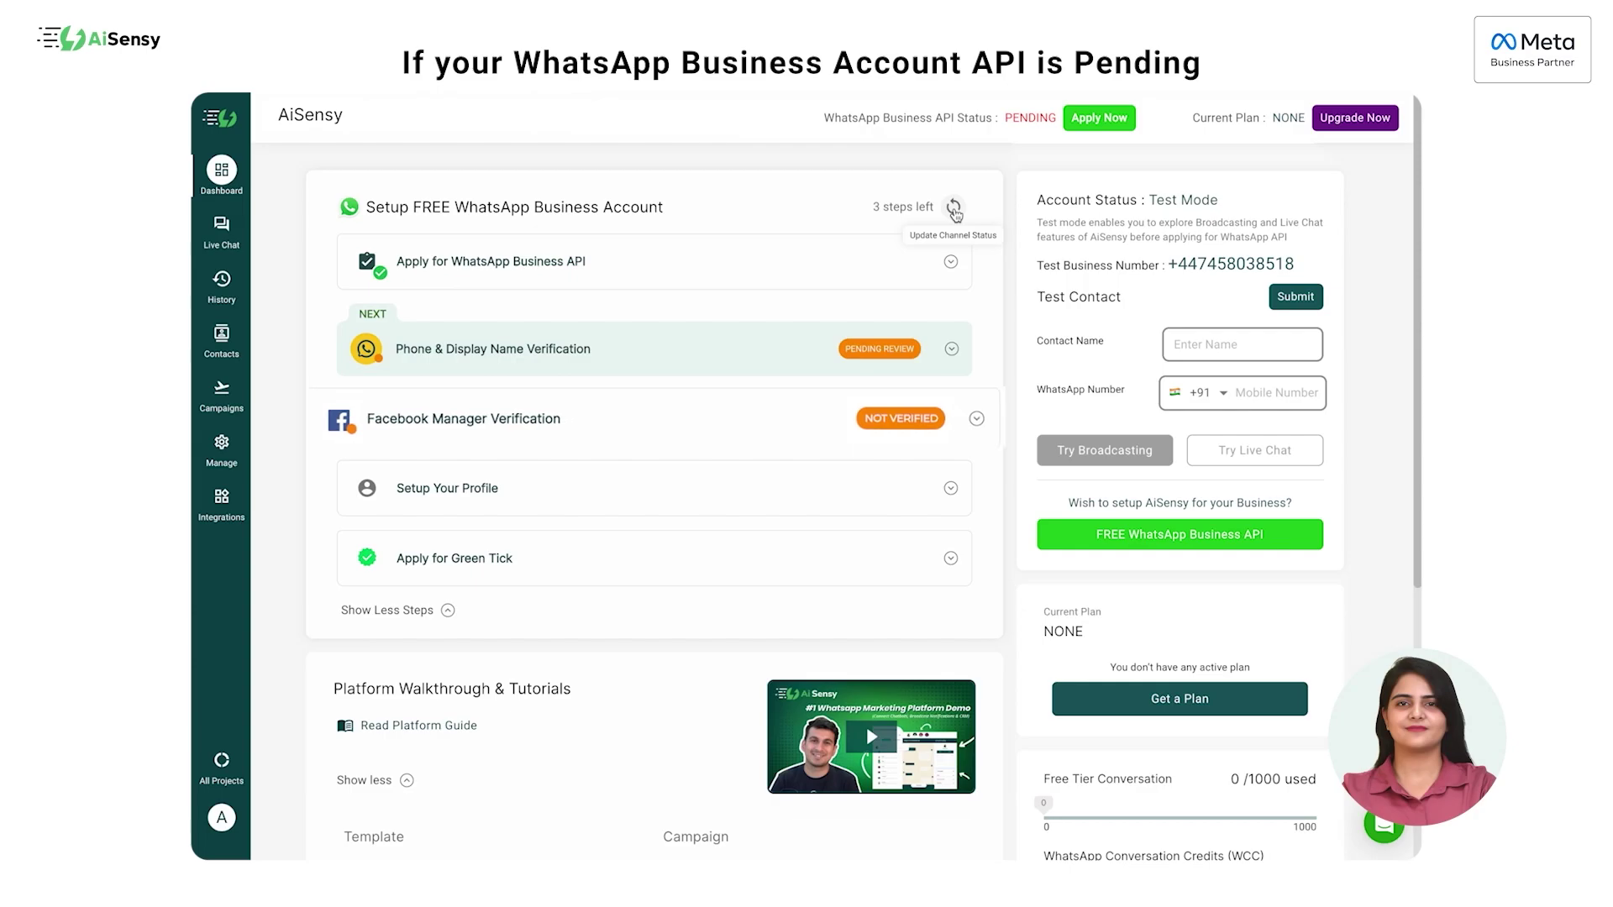
left_click(955, 213)
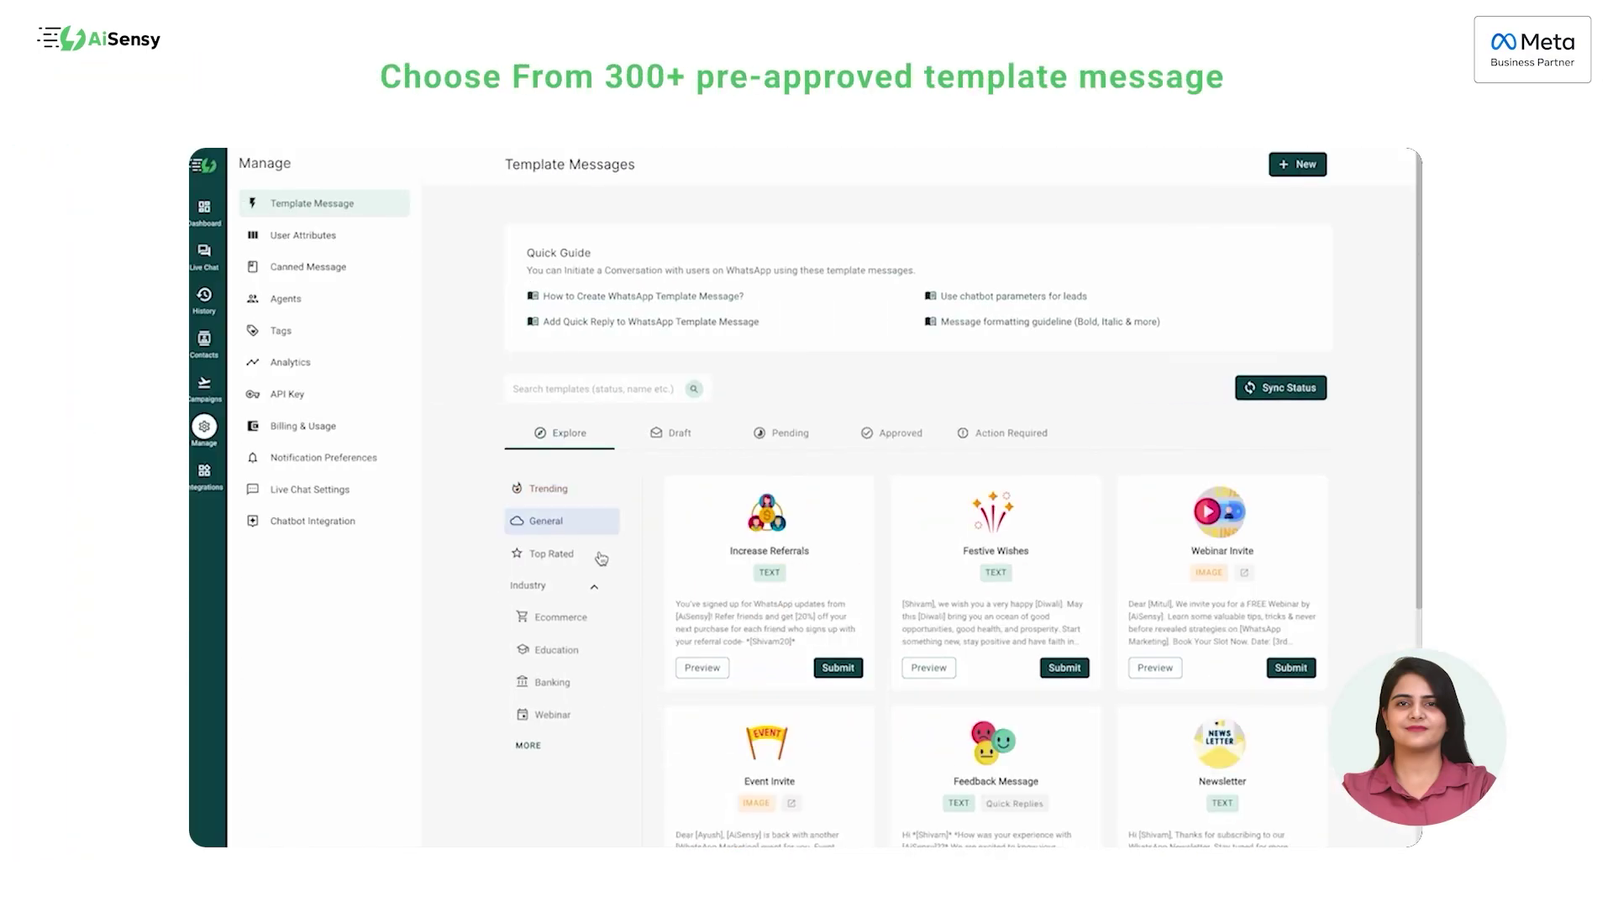
- Browse the Top Rated, Ecommerce, Education, Banking and Webinar template categories
left_click(601, 556)
left_click(602, 618)
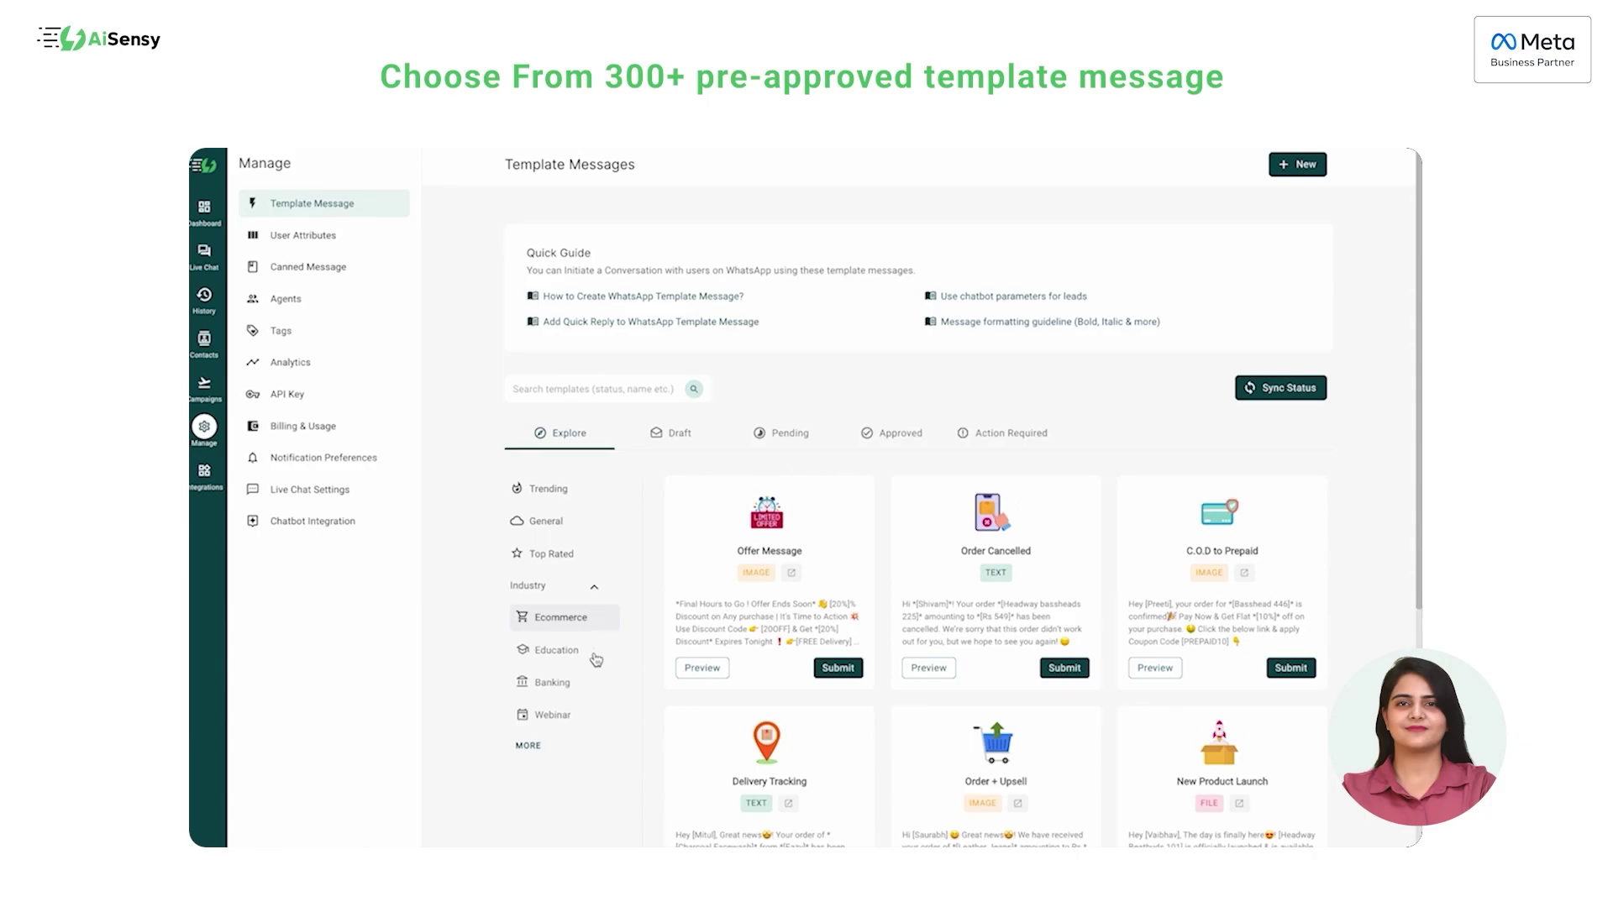
left_click(595, 660)
left_click(595, 689)
left_click(598, 724)
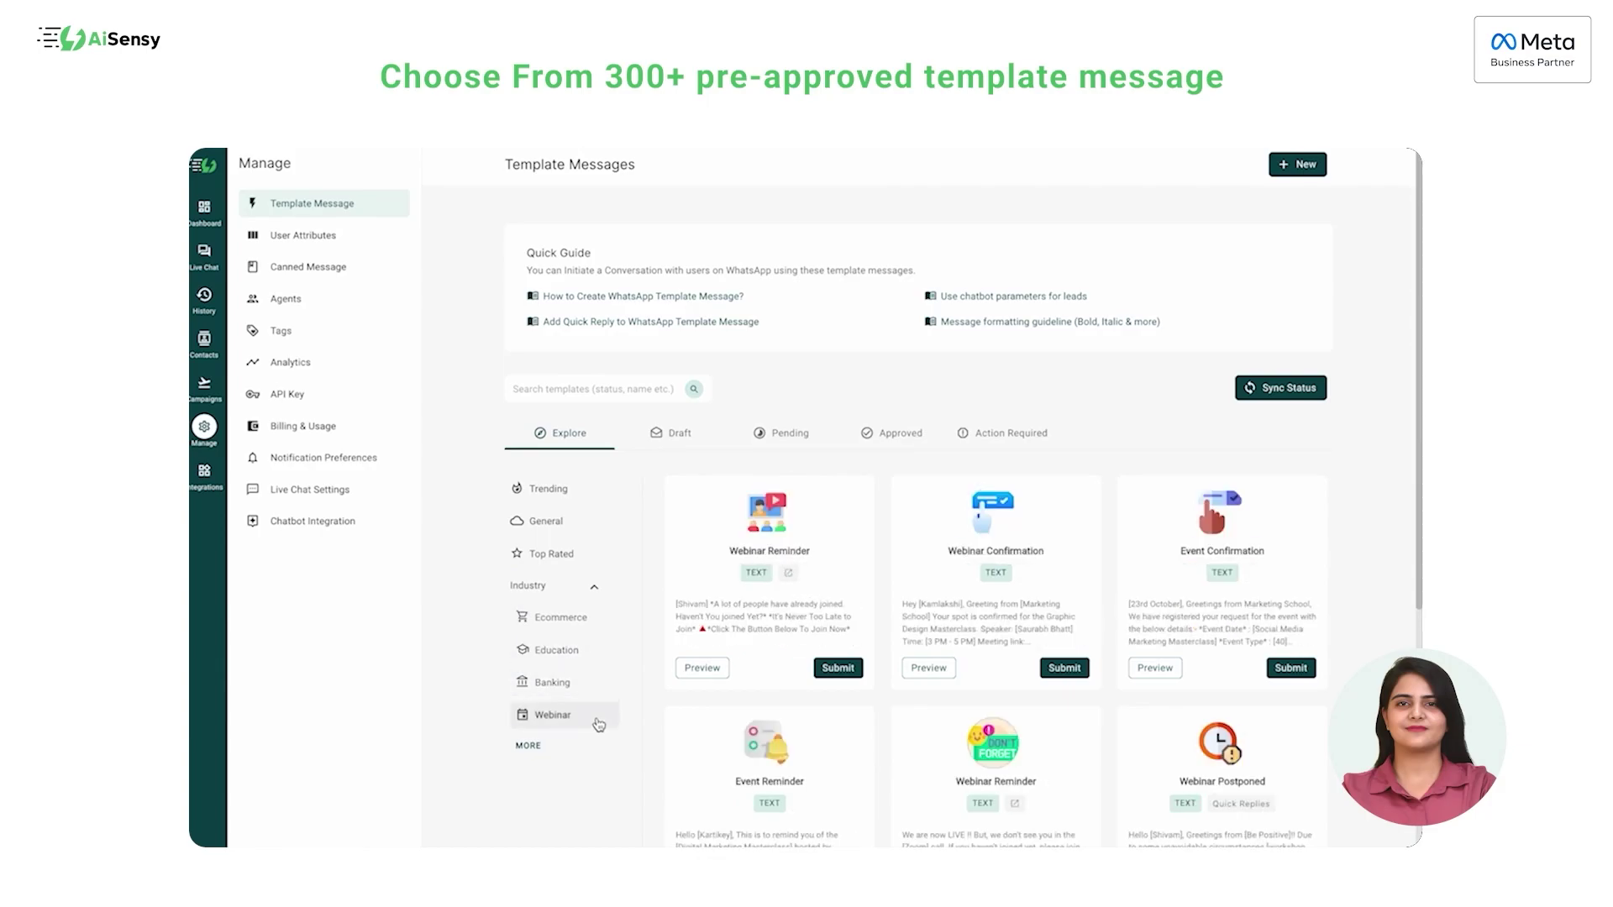